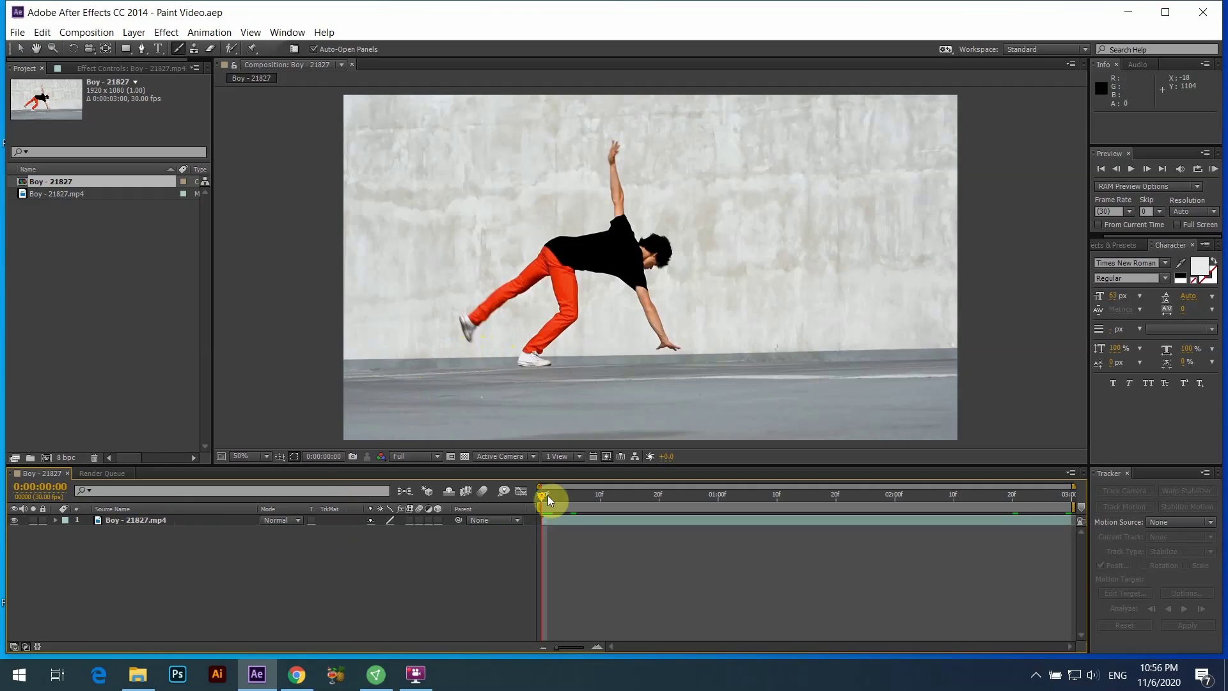
- Preview the Boy - 21827 composition by scrubbing through it and playing a RAM preview from the start
{"action": "left_click_drag", "start_coordinate": [540, 496], "coordinate": [755, 496]}
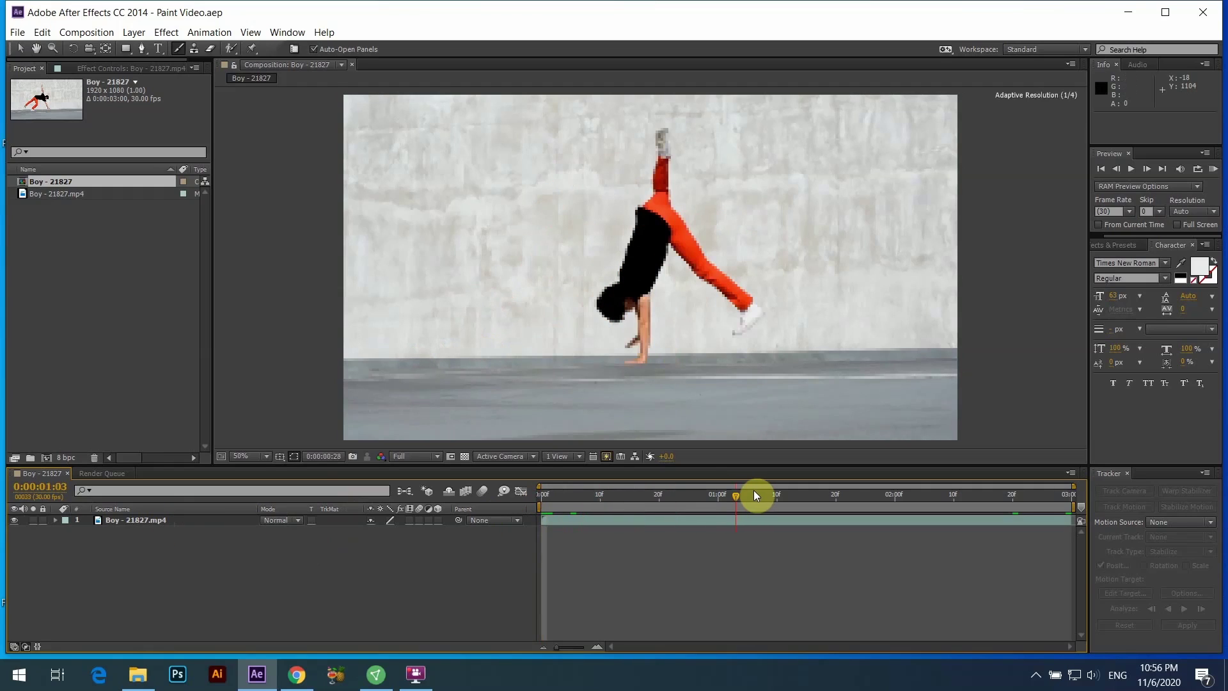
{"action": "left_click_drag", "start_coordinate": [567, 489], "coordinate": [895, 479]}
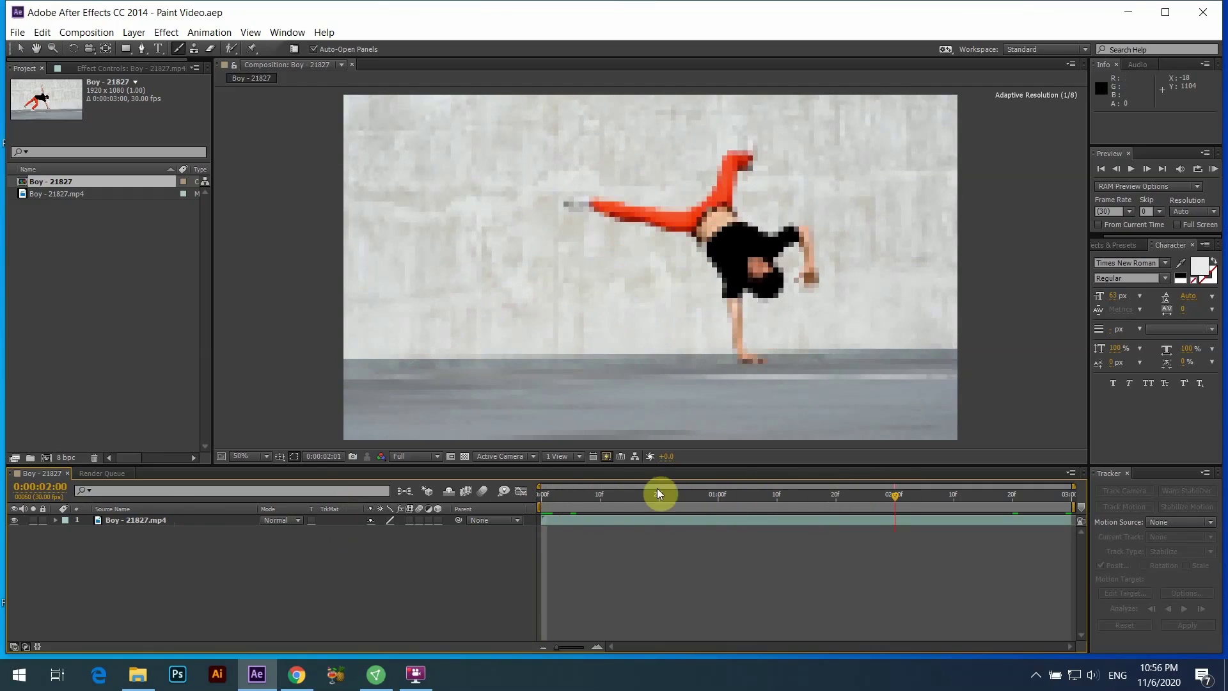
{"action": "left_click", "coordinate": [540, 489]}
{"action": "key", "text": "KP_0"}
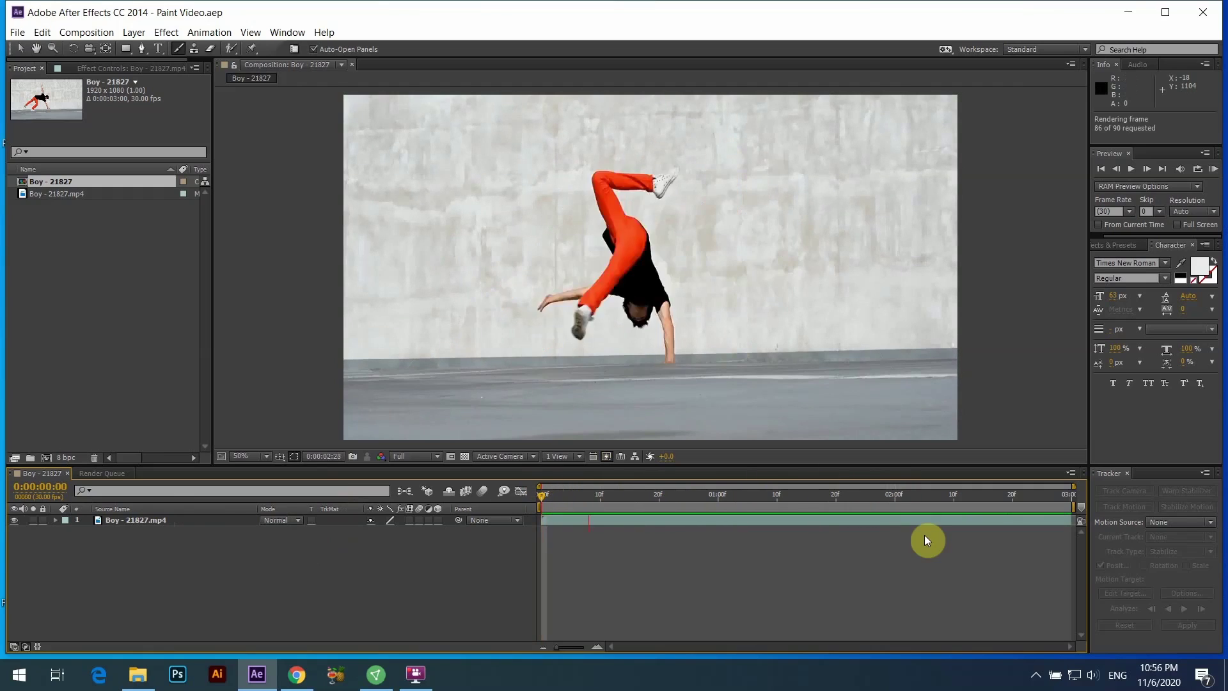
{"action": "key", "text": "space"}
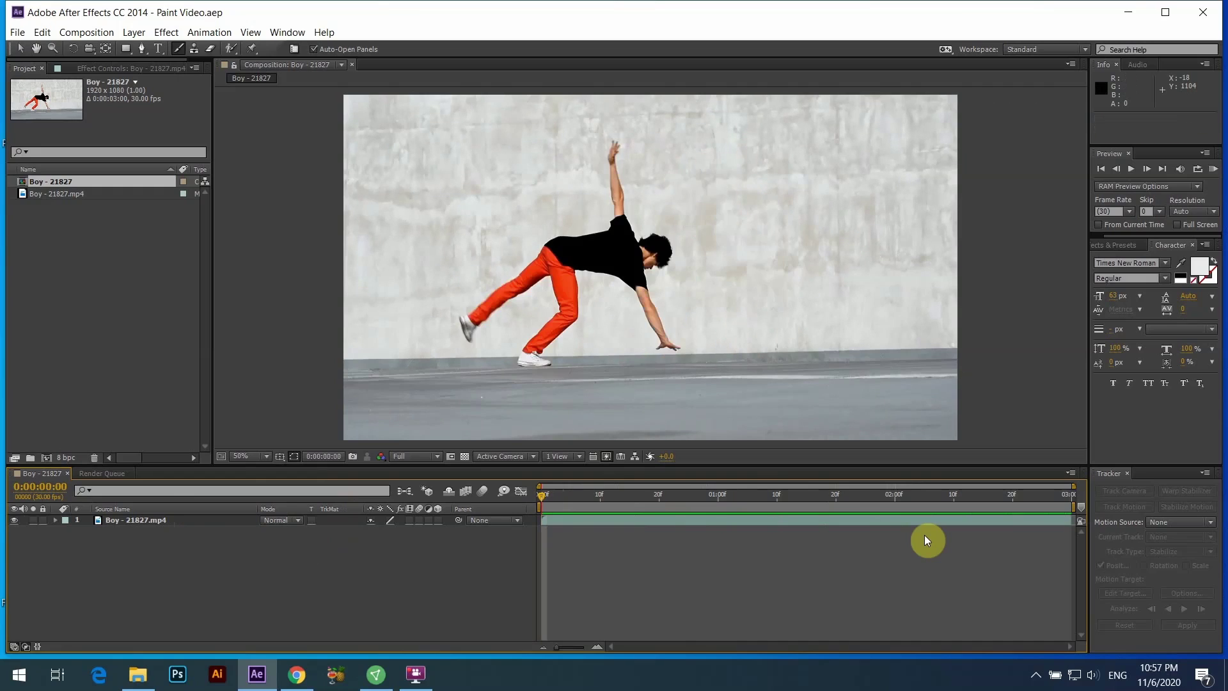
- Open the Boy - 21827.mp4 layer in its own viewer and zoom the timeline to frame level at the start
{"action": "double_click", "coordinate": [170, 520]}
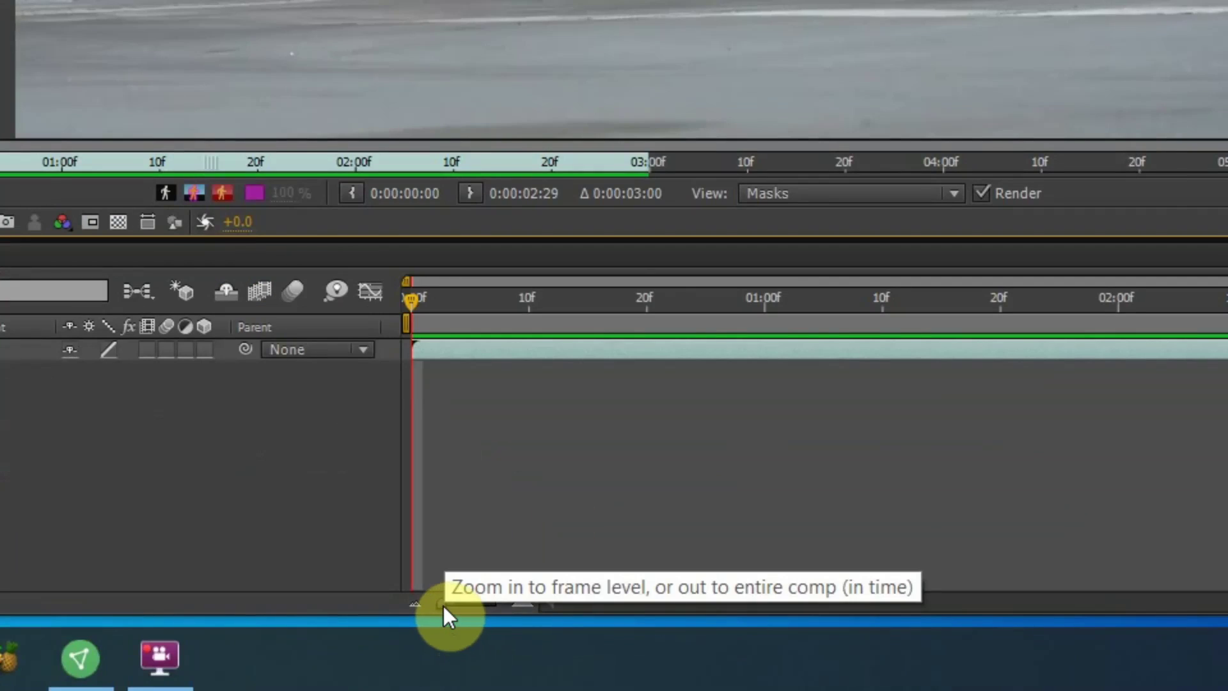
{"action": "left_click_drag", "start_coordinate": [443, 605], "coordinate": [516, 605]}
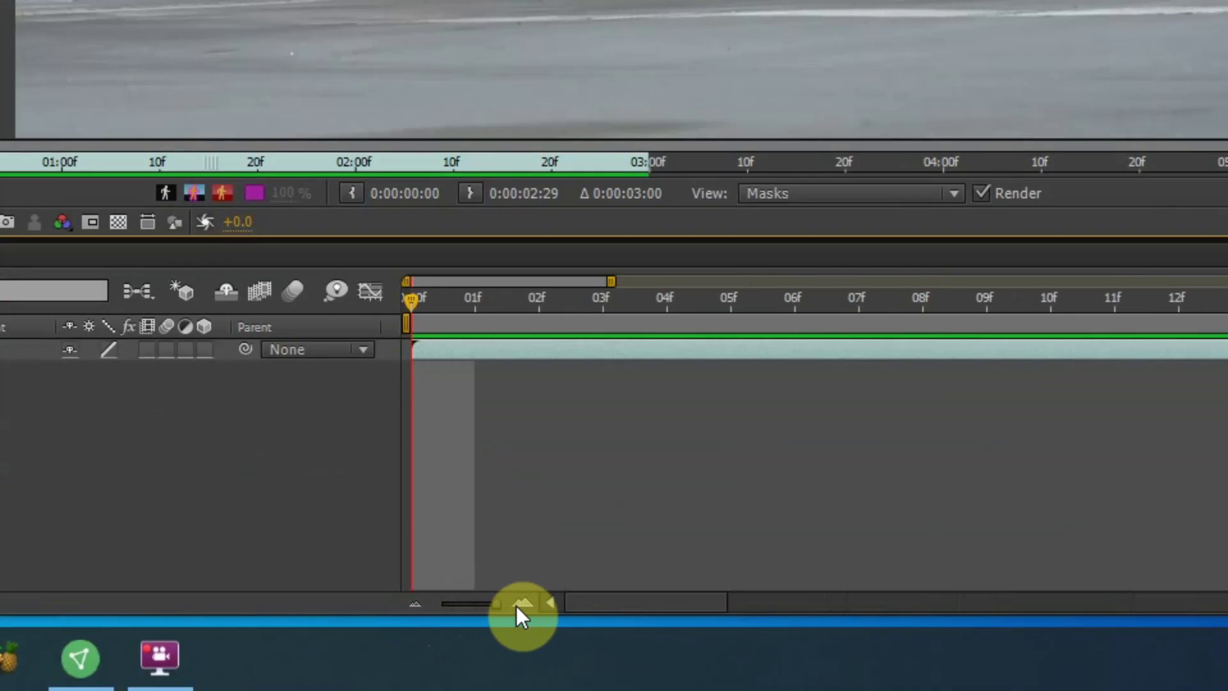
{"action": "left_click_drag", "start_coordinate": [413, 298], "coordinate": [647, 312]}
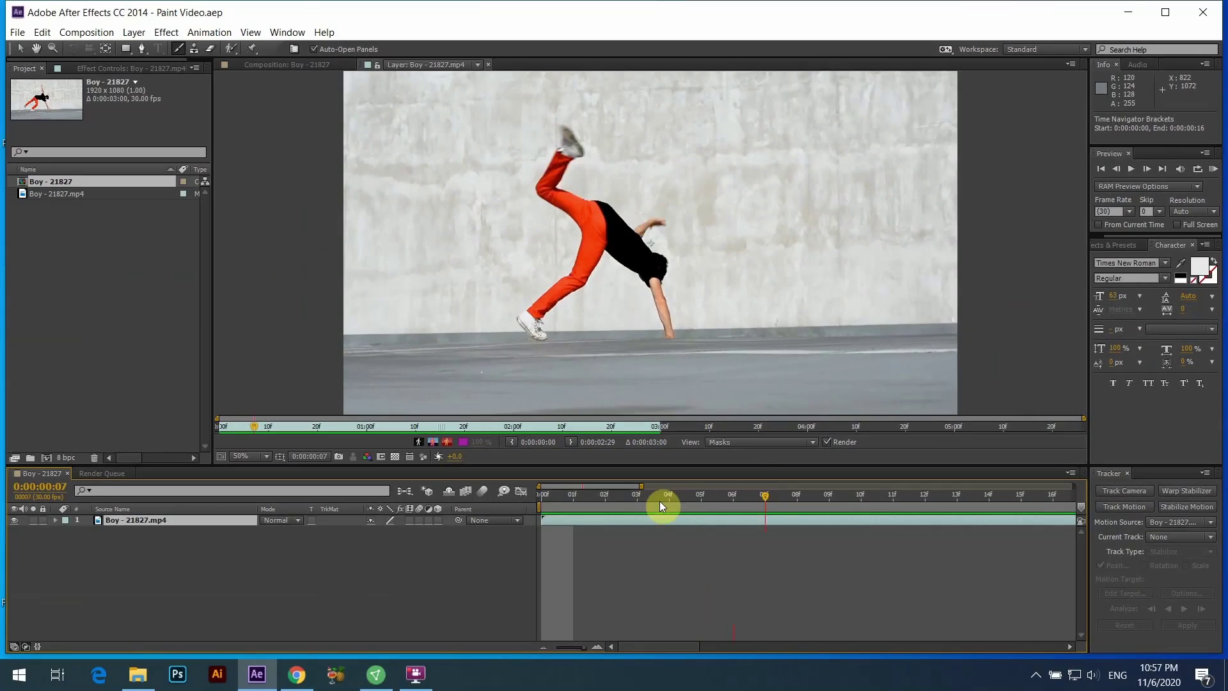
{"action": "left_click_drag", "start_coordinate": [659, 502], "coordinate": [526, 513]}
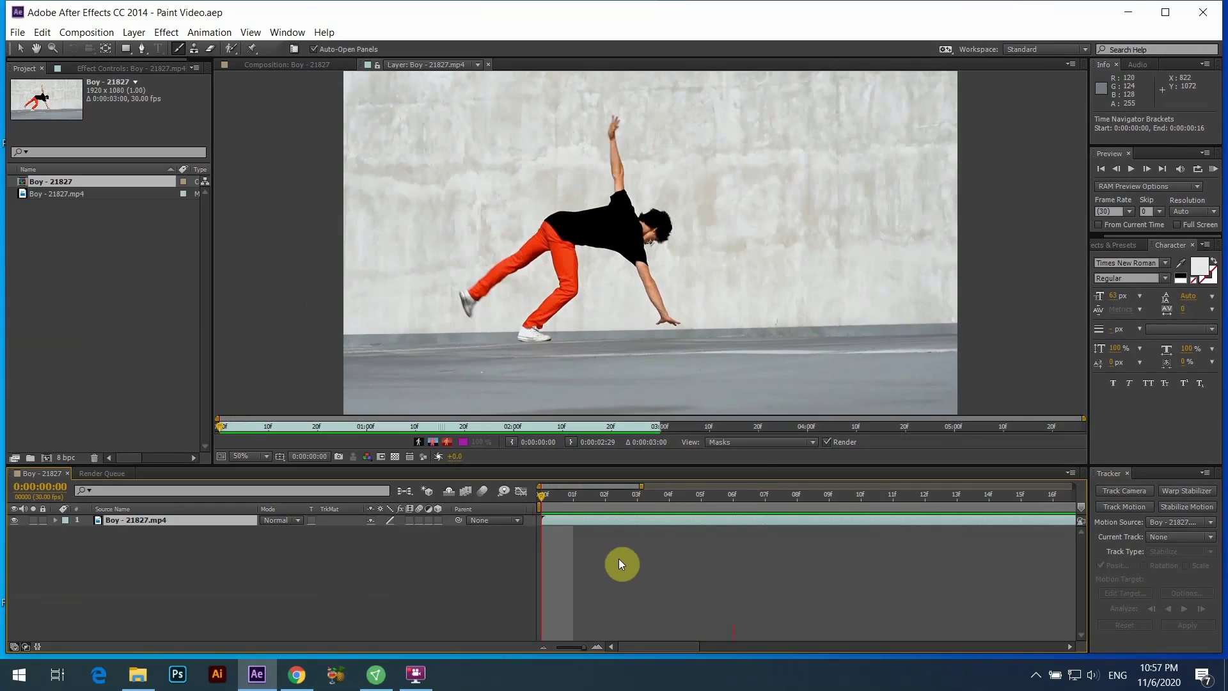
- Step forward and back through the clip's opening frames one at a time, ending on the first frame
{"action": "key", "text": "Page_Down"}
{"action": "key", "text": "Page_Down"}
{"action": "key", "text": "Page_Down"}
{"action": "key", "text": "Page_Down"}
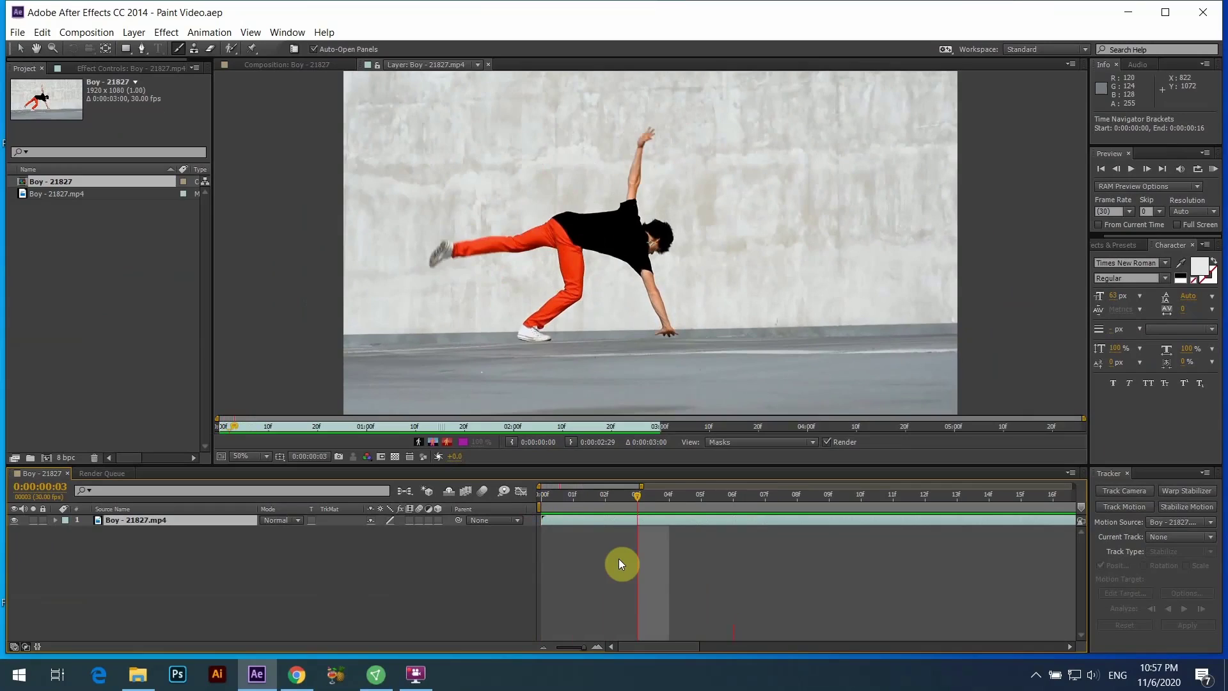
{"action": "key", "text": "Page_Up"}
{"action": "key", "text": "Page_Up"}
{"action": "key", "text": "Page_Up"}
{"action": "key", "text": "Page_Up"}
{"action": "key", "text": "Page_Up"}
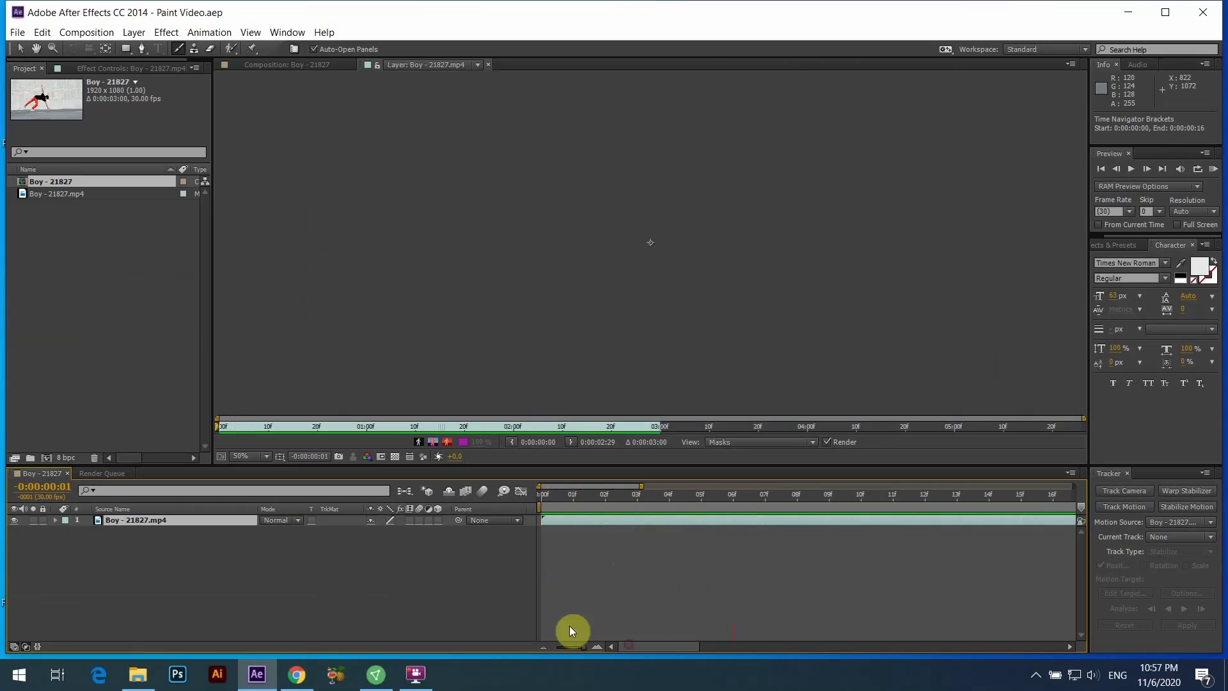
{"action": "left_click", "coordinate": [549, 491]}
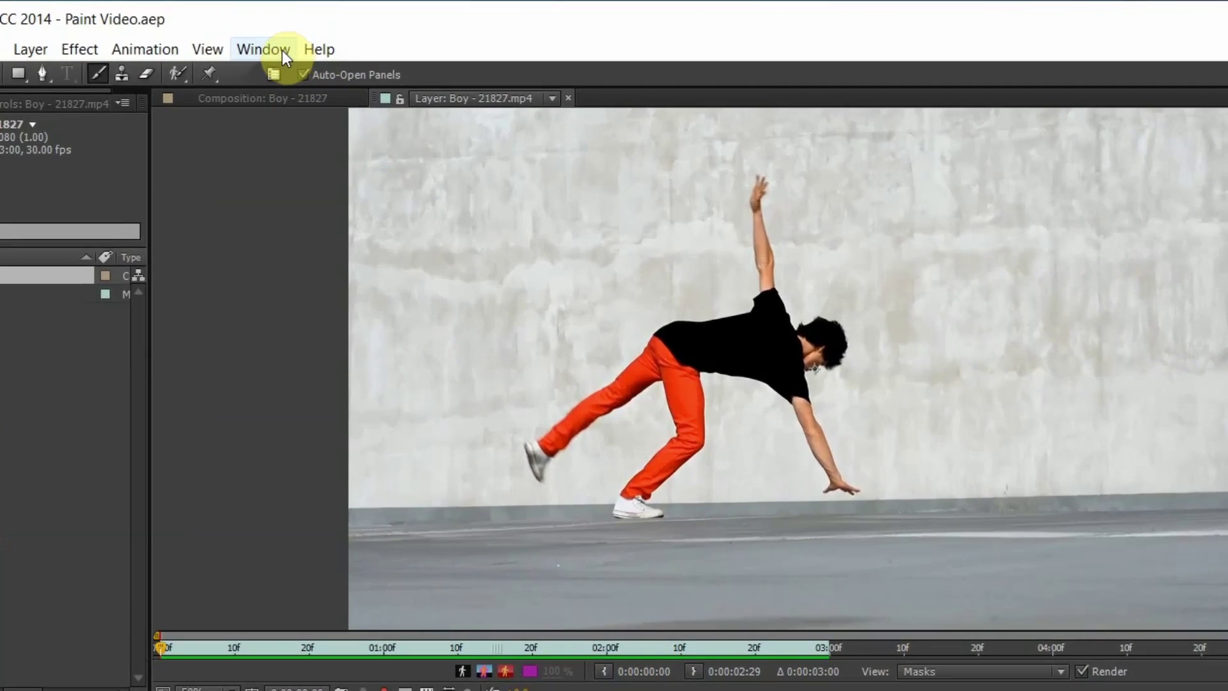
- Display the Paint and Brushes settings in the workspace
{"action": "left_click", "coordinate": [298, 33]}
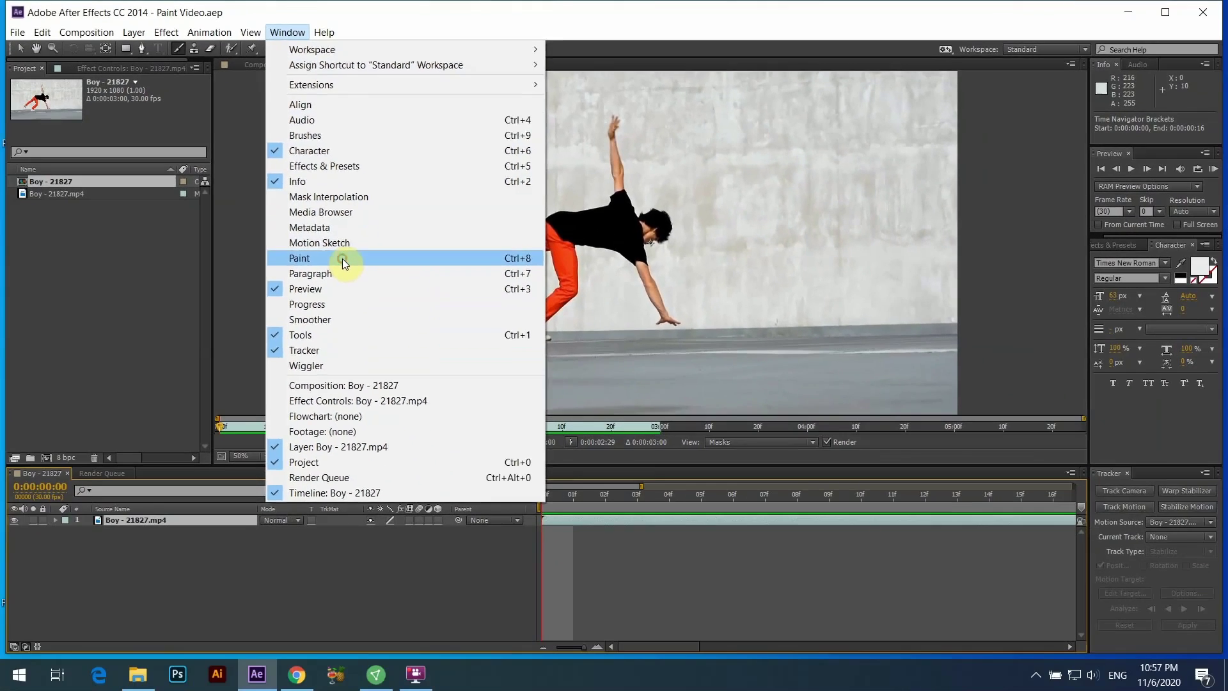
{"action": "left_click", "coordinate": [326, 392]}
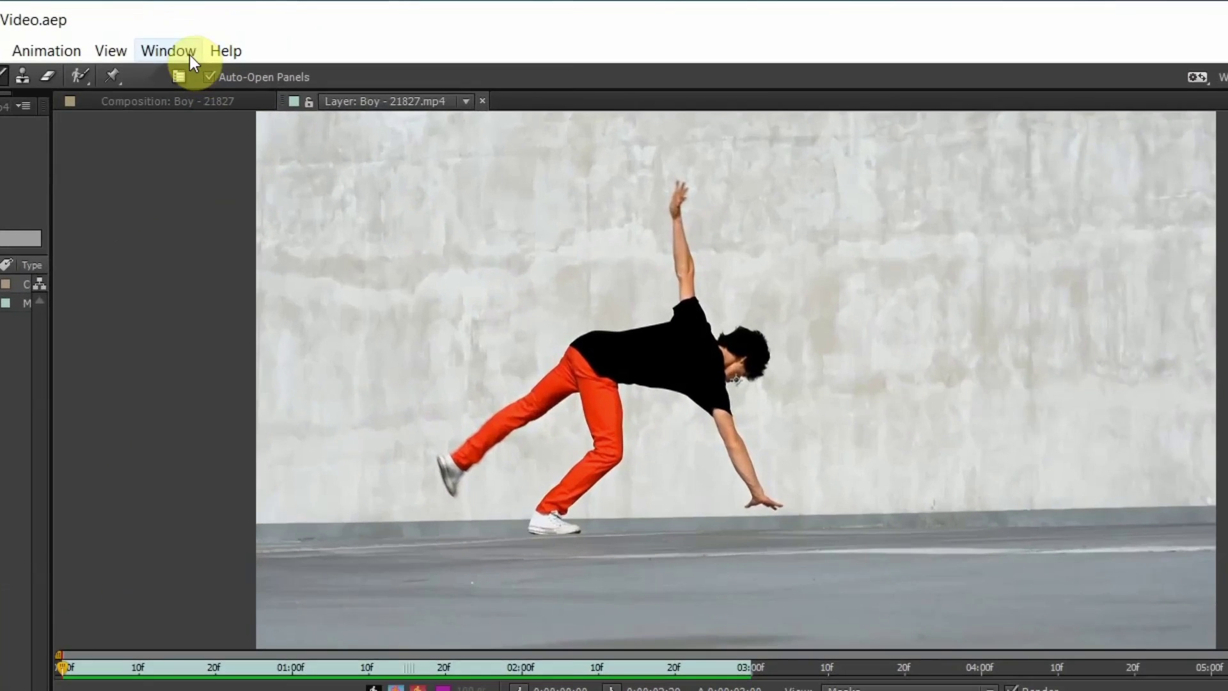
{"action": "left_click", "coordinate": [287, 32]}
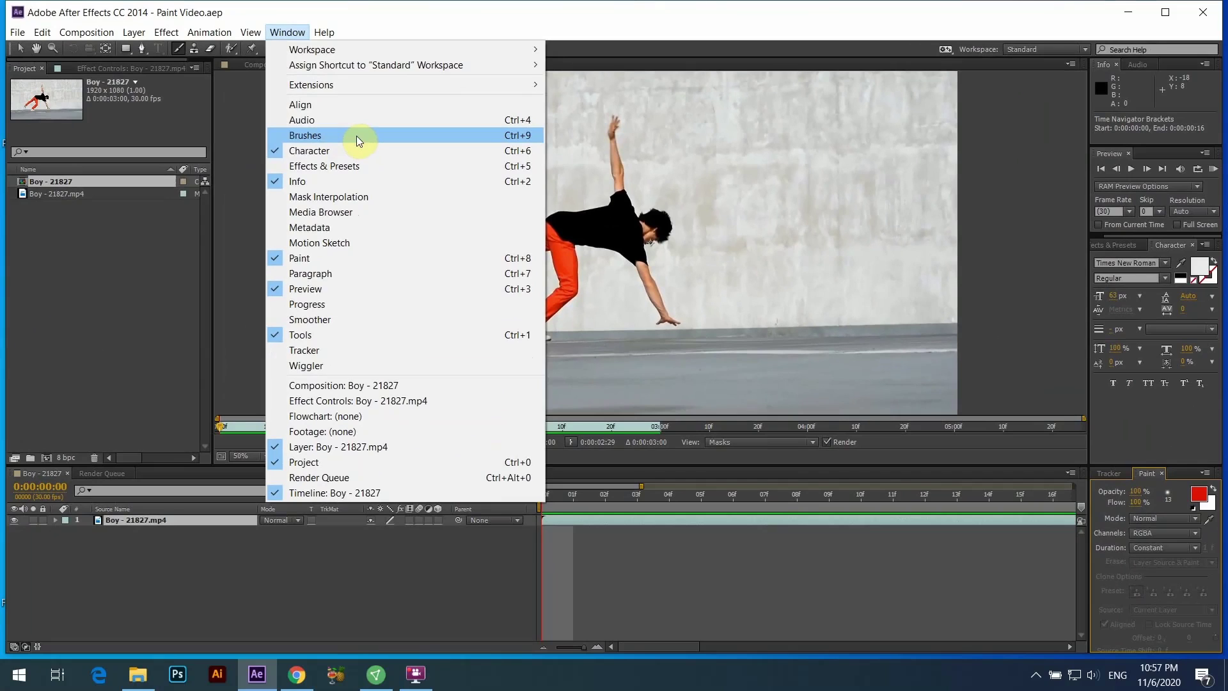
{"action": "left_click", "coordinate": [356, 136]}
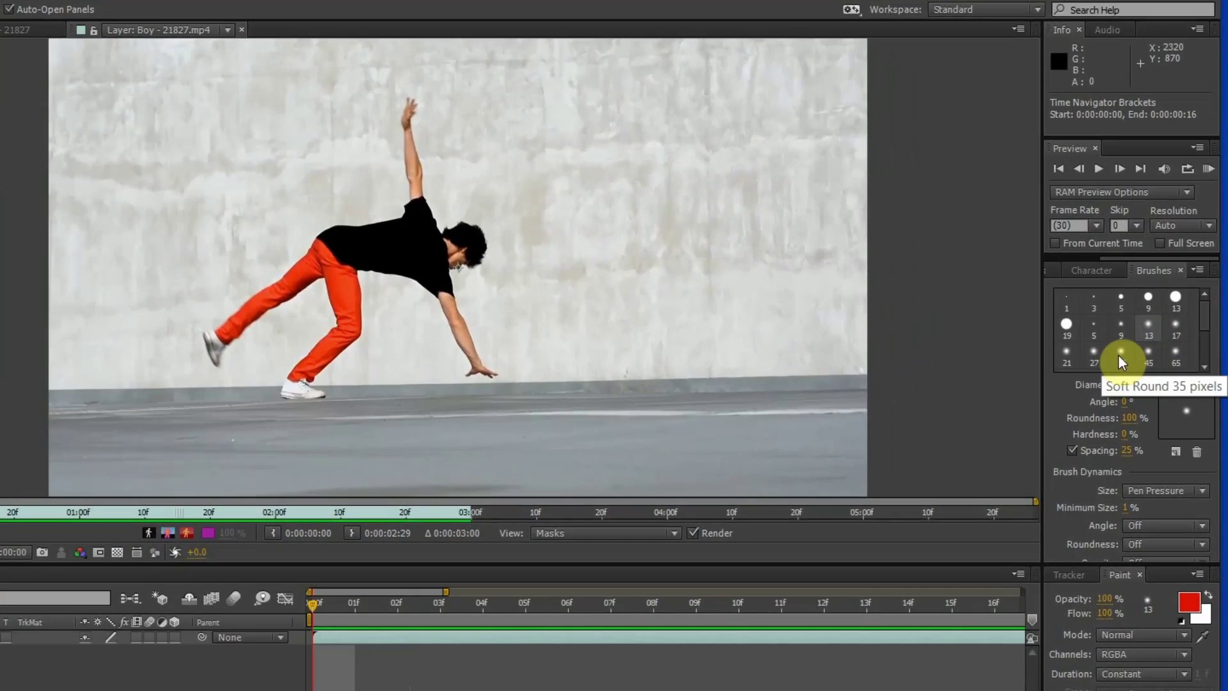
- Choose the Soft Round 35 pixels brush for painting on the layer
{"action": "left_click", "coordinate": [1124, 351]}
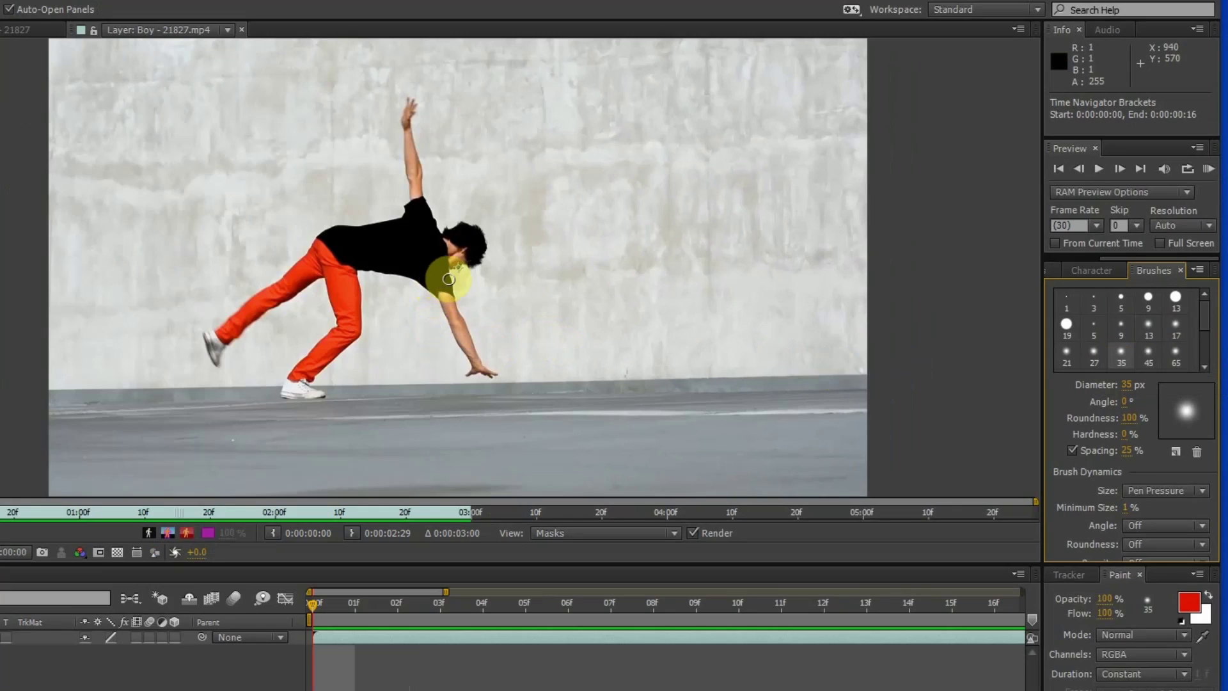
{"action": "scroll", "coordinate": [448, 279], "scroll_direction": "up", "scroll_amount": 2}
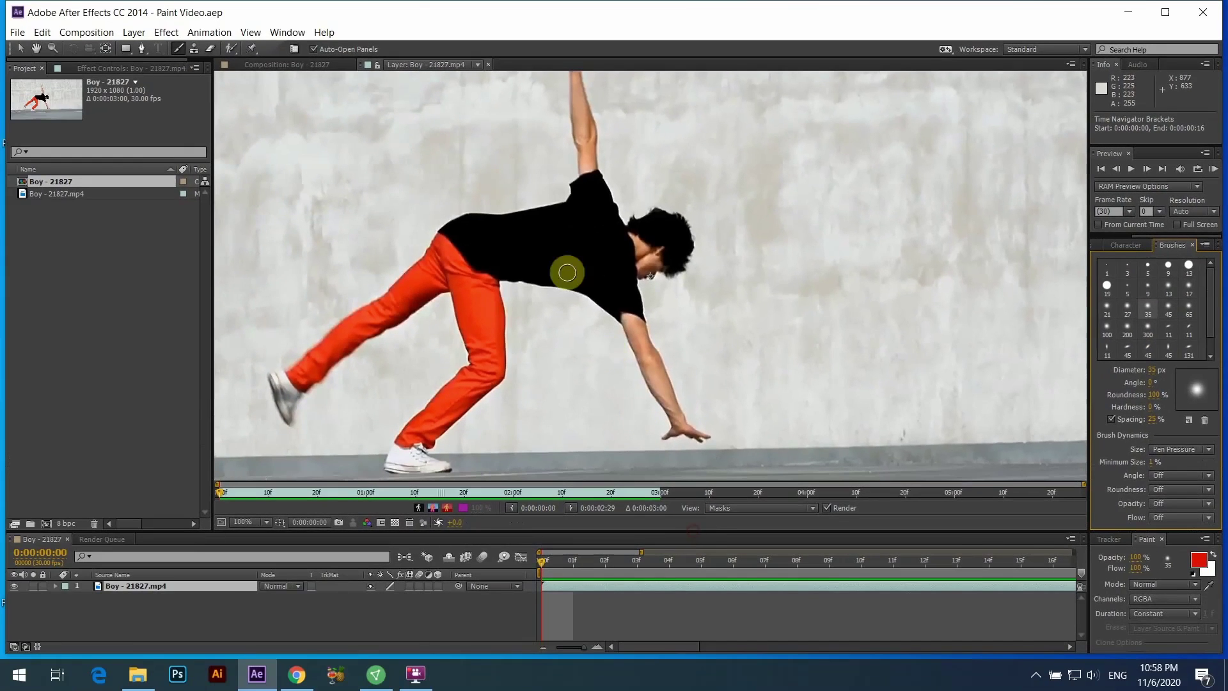
{"action": "left_click_drag", "start_coordinate": [612, 302], "coordinate": [625, 329]}
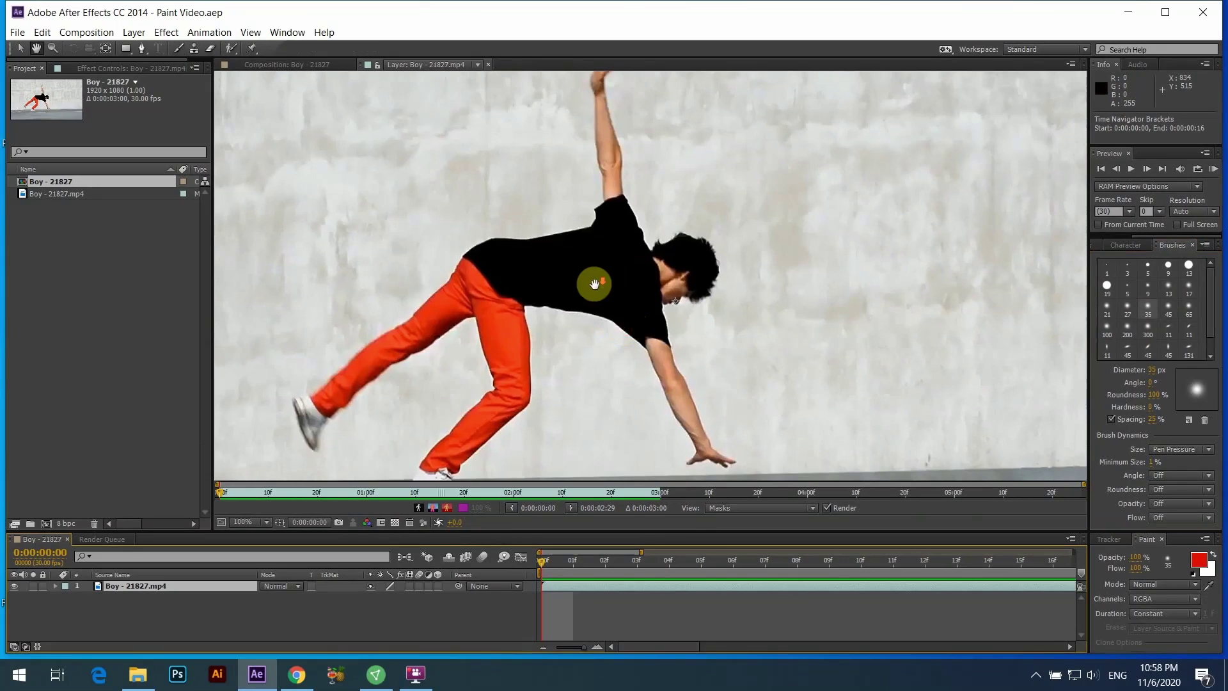
{"action": "scroll", "coordinate": [596, 283], "scroll_direction": "down", "scroll_amount": 1}
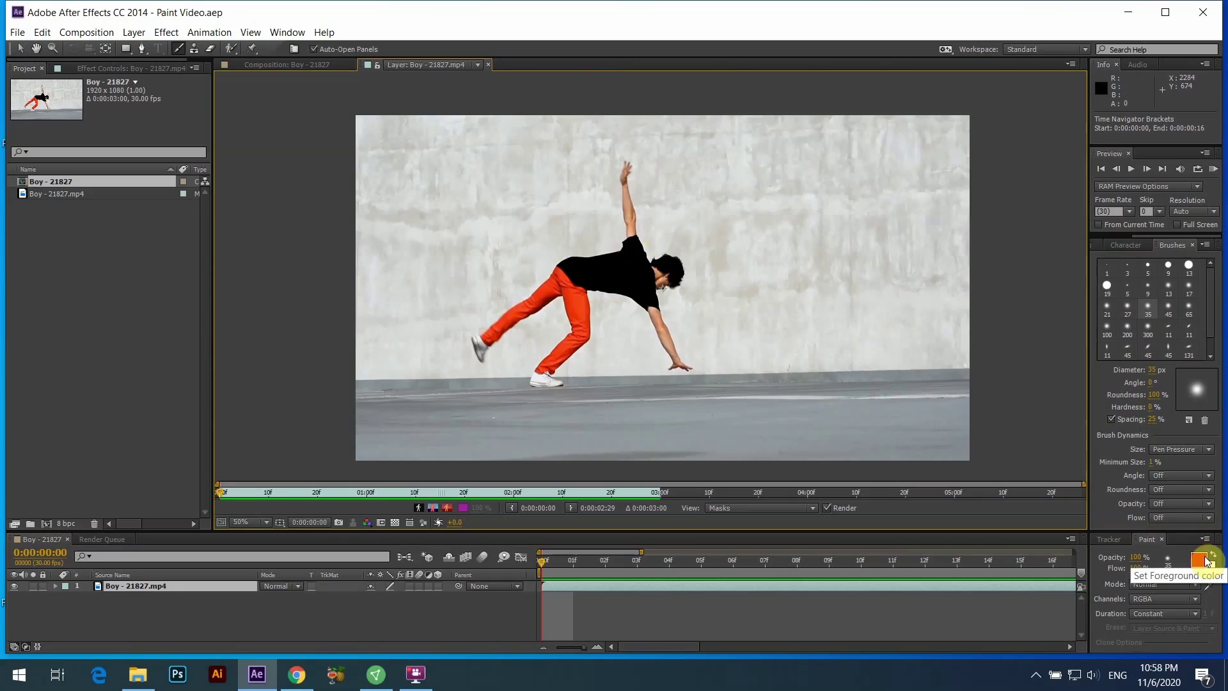
- Set the paint foreground color to blue 1344FC and the stroke duration to Single Frame
{"action": "left_click", "coordinate": [1198, 561]}
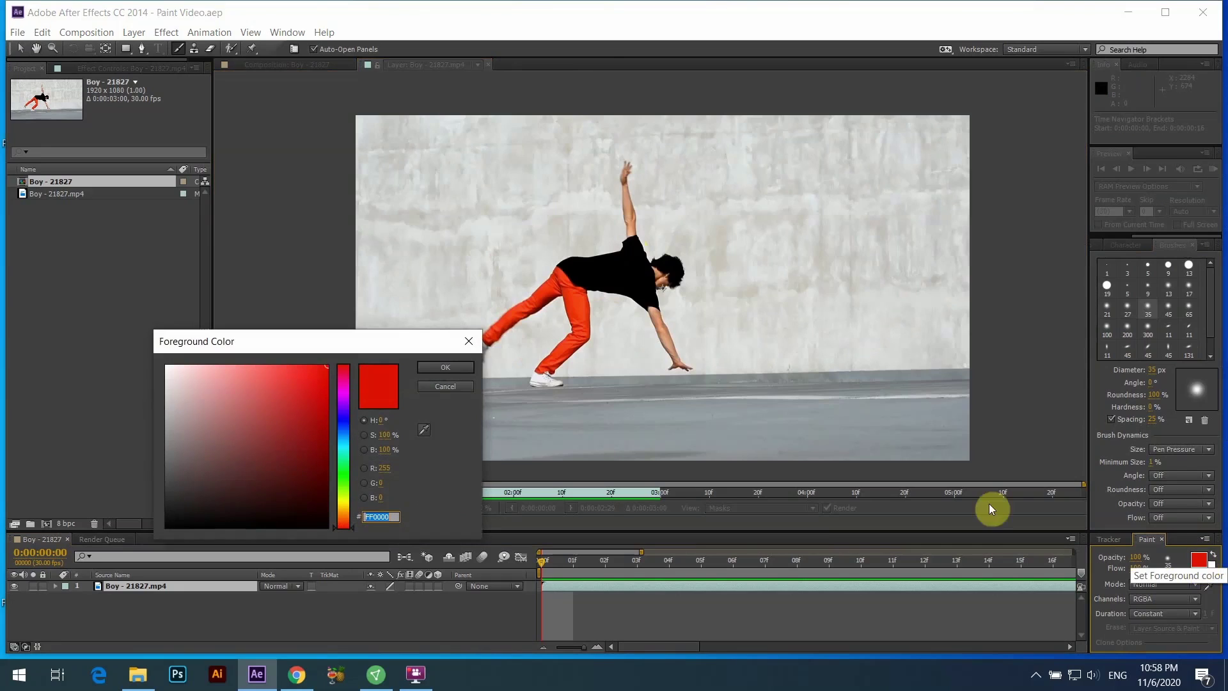
{"action": "left_click", "coordinate": [343, 425]}
{"action": "mouse_move", "coordinate": [294, 381]}
{"action": "left_mouse_down"}
{"action": "mouse_move", "coordinate": [271, 367]}
{"action": "mouse_move", "coordinate": [316, 366]}
{"action": "left_mouse_up"}
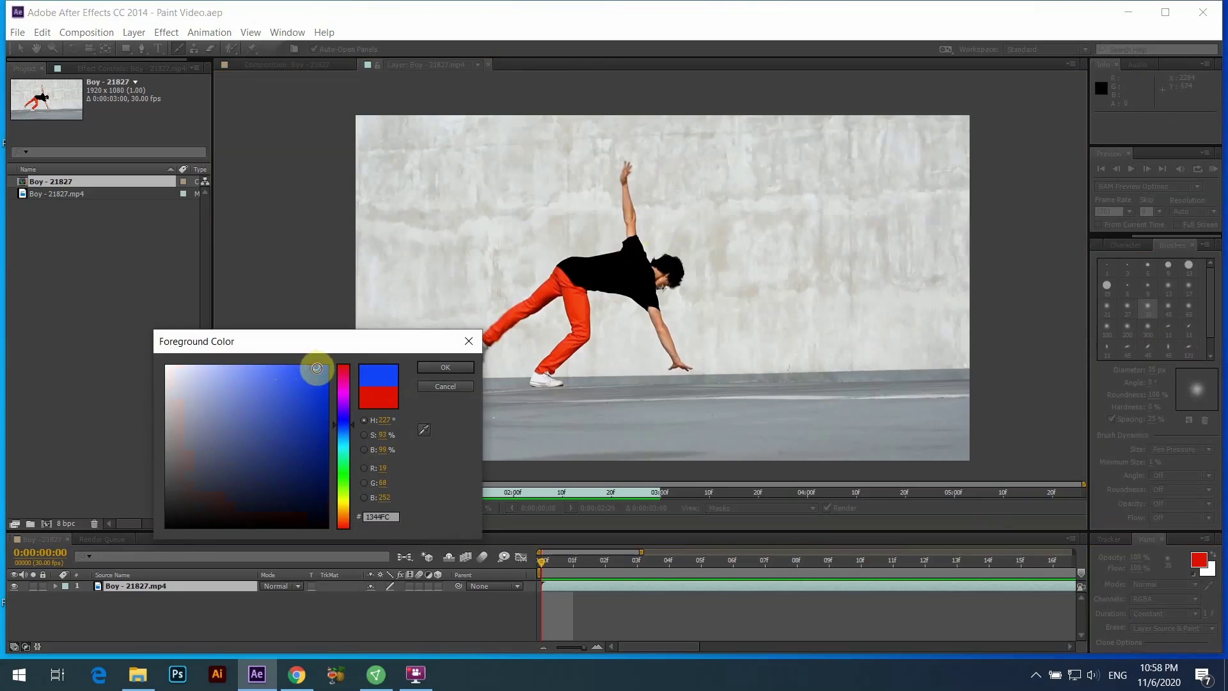
{"action": "left_click", "coordinate": [456, 367]}
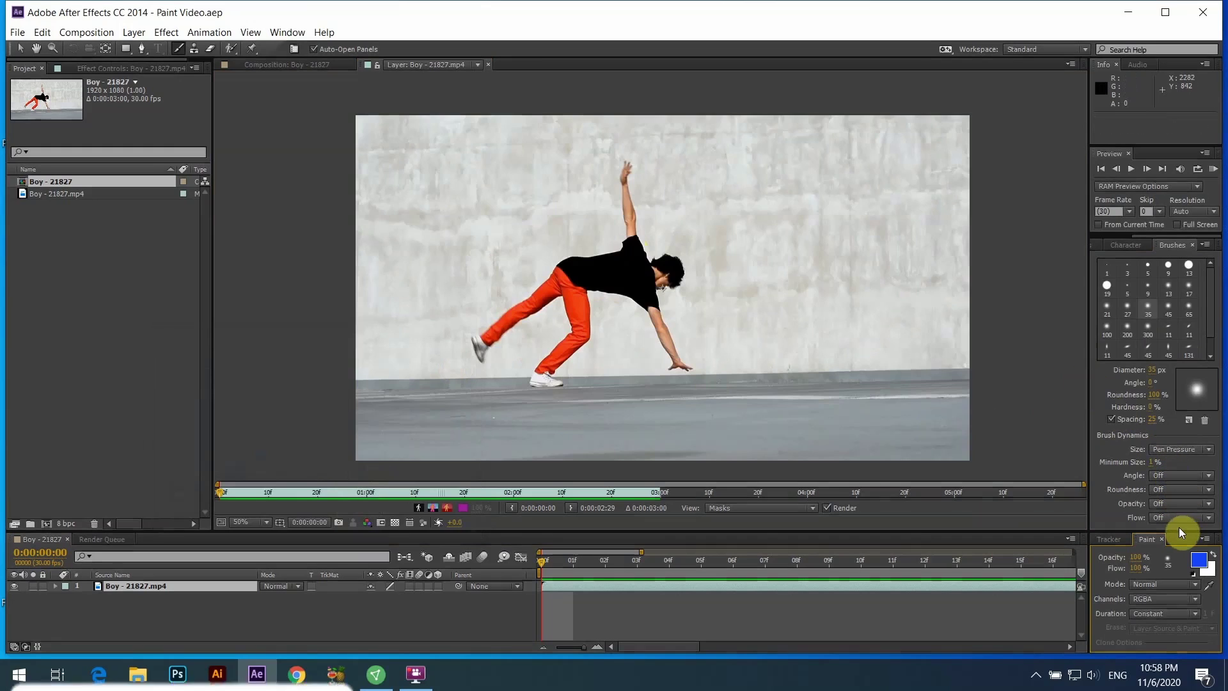
{"action": "left_click", "coordinate": [1193, 616]}
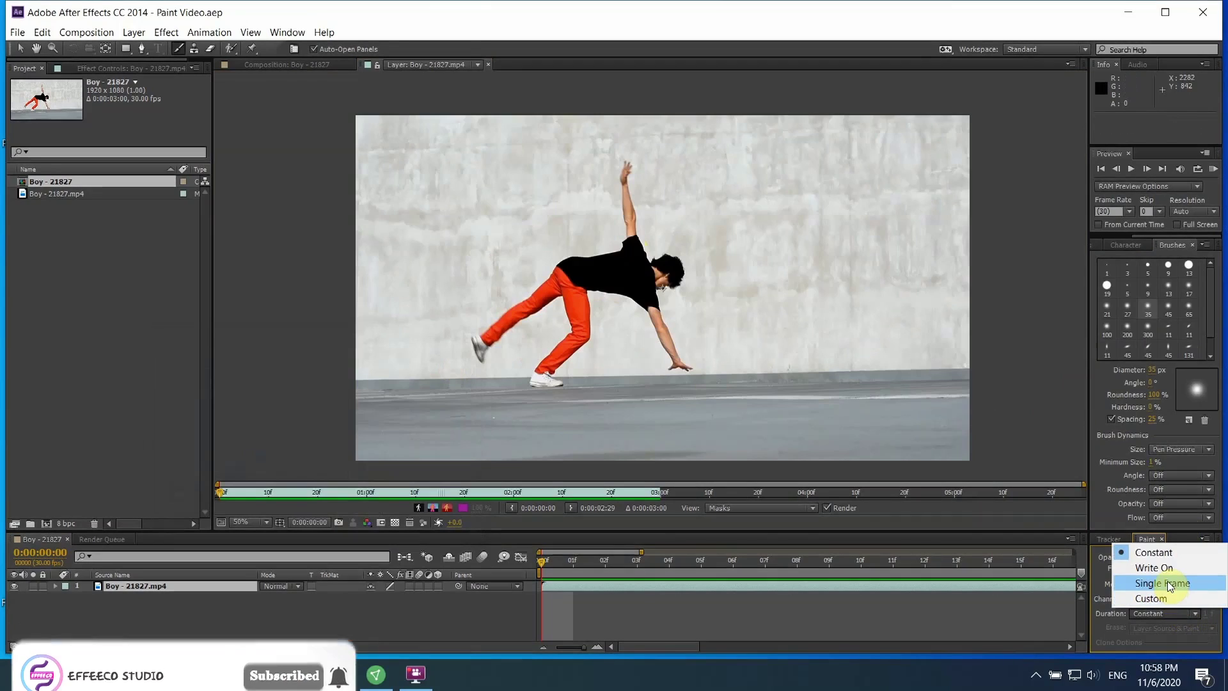
{"action": "left_click", "coordinate": [1189, 580]}
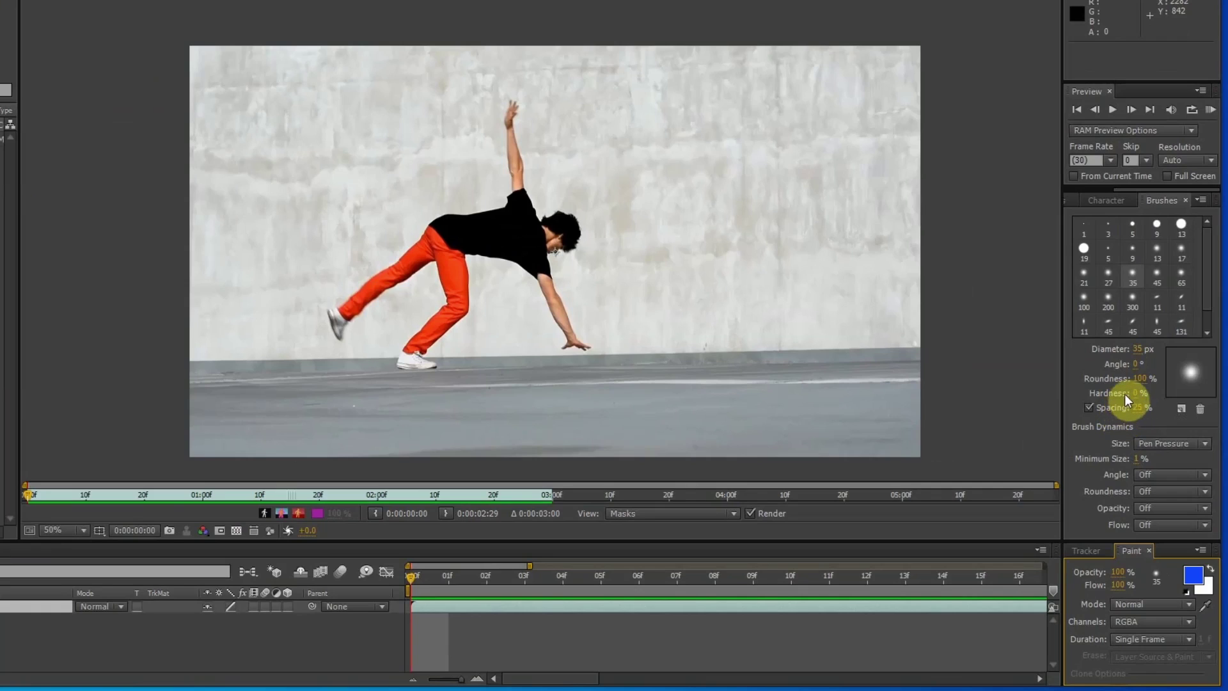
- Try blue strokes beside the supporting arm with a harder brush and at 1% hardness, undo both, and reset hardness to 0%
{"action": "left_click_drag", "start_coordinate": [1133, 392], "coordinate": [1163, 392]}
{"action": "mouse_move", "coordinate": [510, 263]}
{"action": "left_mouse_down"}
{"action": "mouse_move", "coordinate": [542, 291]}
{"action": "mouse_move", "coordinate": [554, 327]}
{"action": "left_mouse_up"}
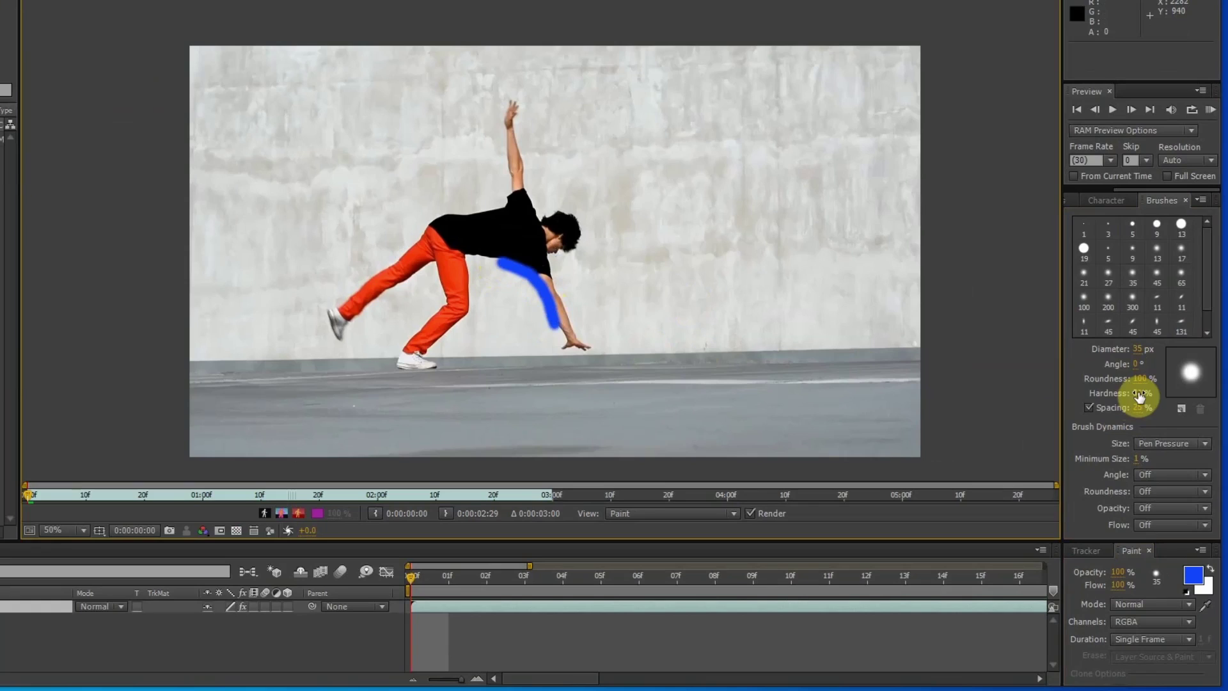
{"action": "left_click_drag", "start_coordinate": [1139, 396], "coordinate": [1049, 387]}
{"action": "left_click_drag", "start_coordinate": [481, 274], "coordinate": [548, 333]}
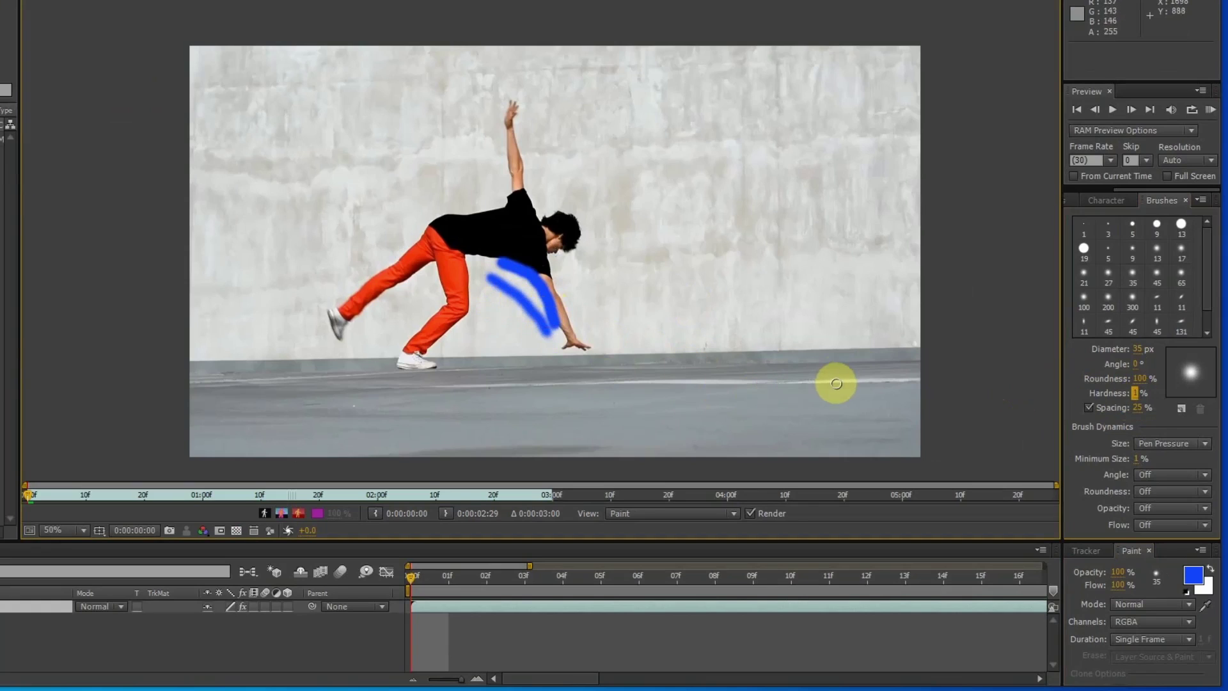
{"action": "key", "text": "ctrl+z"}
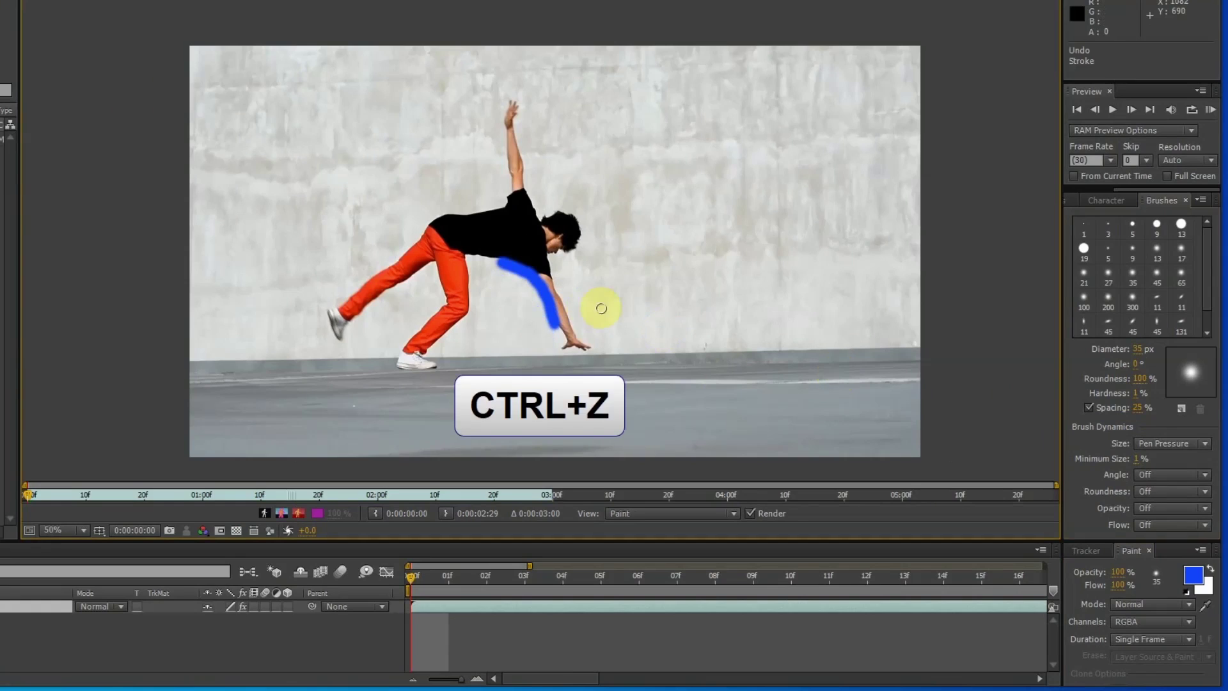
{"action": "key", "text": "ctrl+z"}
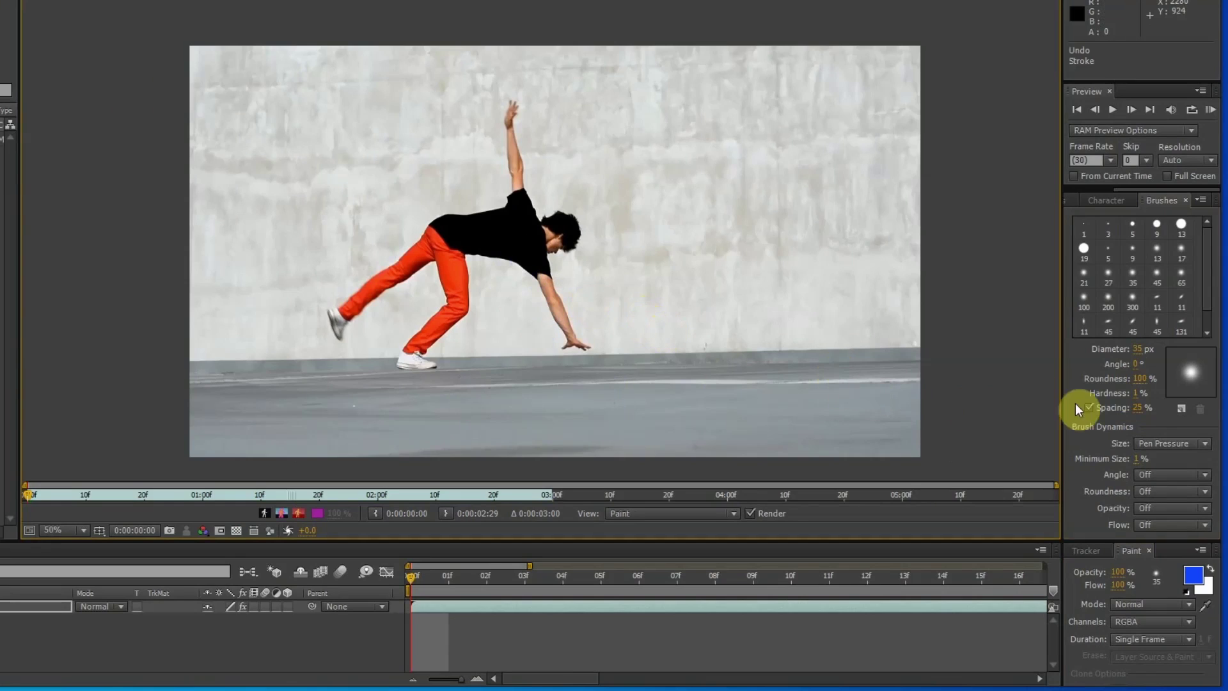
{"action": "left_click_drag", "start_coordinate": [1137, 396], "coordinate": [1097, 392]}
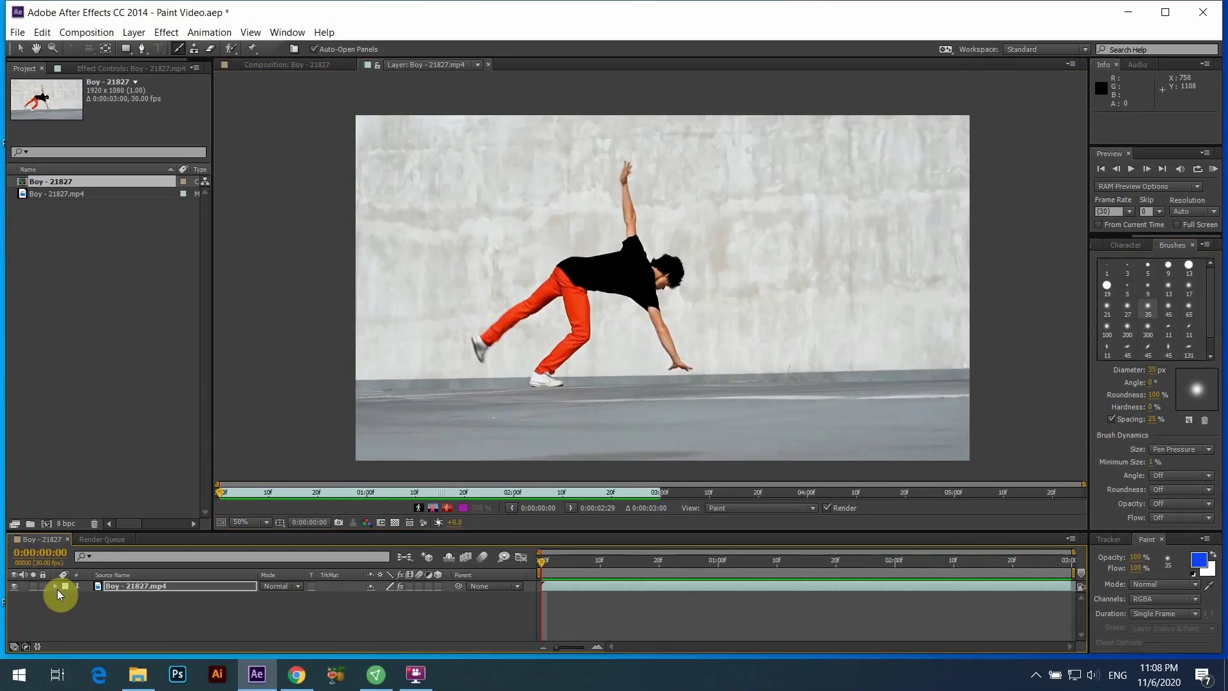
- Expand the video layer's Paint effect to inspect the properties of Brush 1, leaving the stroke collapsed
{"action": "left_click", "coordinate": [56, 587]}
{"action": "left_click", "coordinate": [64, 596]}
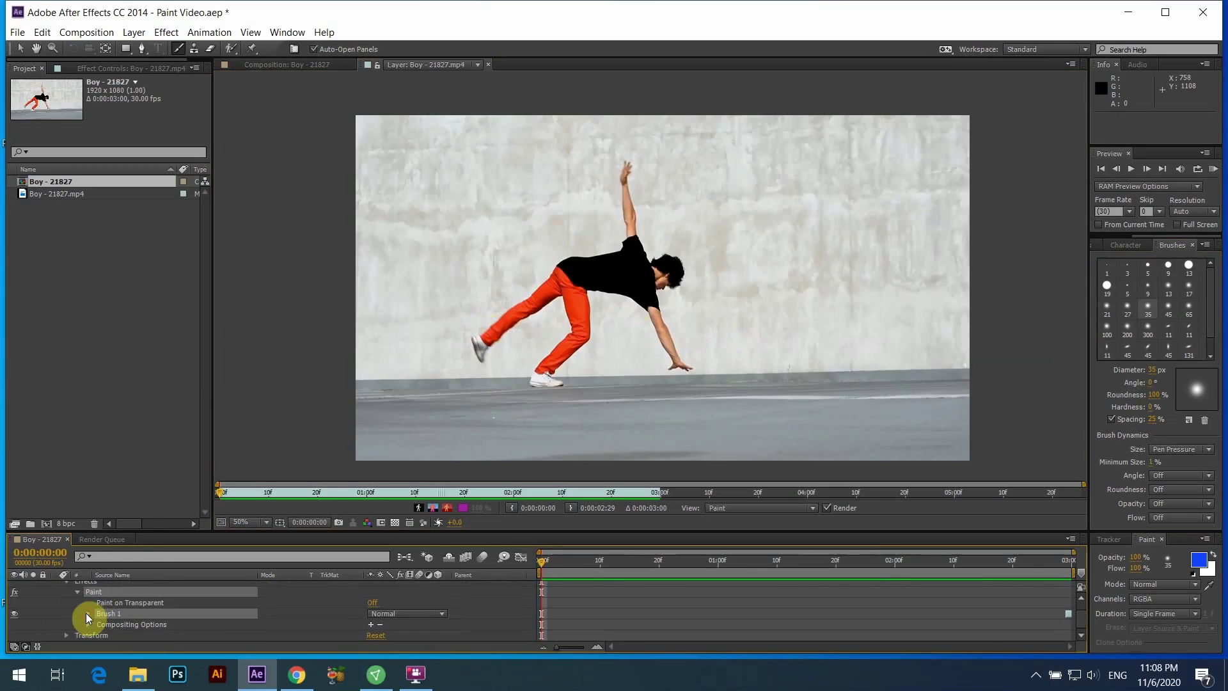
{"action": "left_click", "coordinate": [86, 613]}
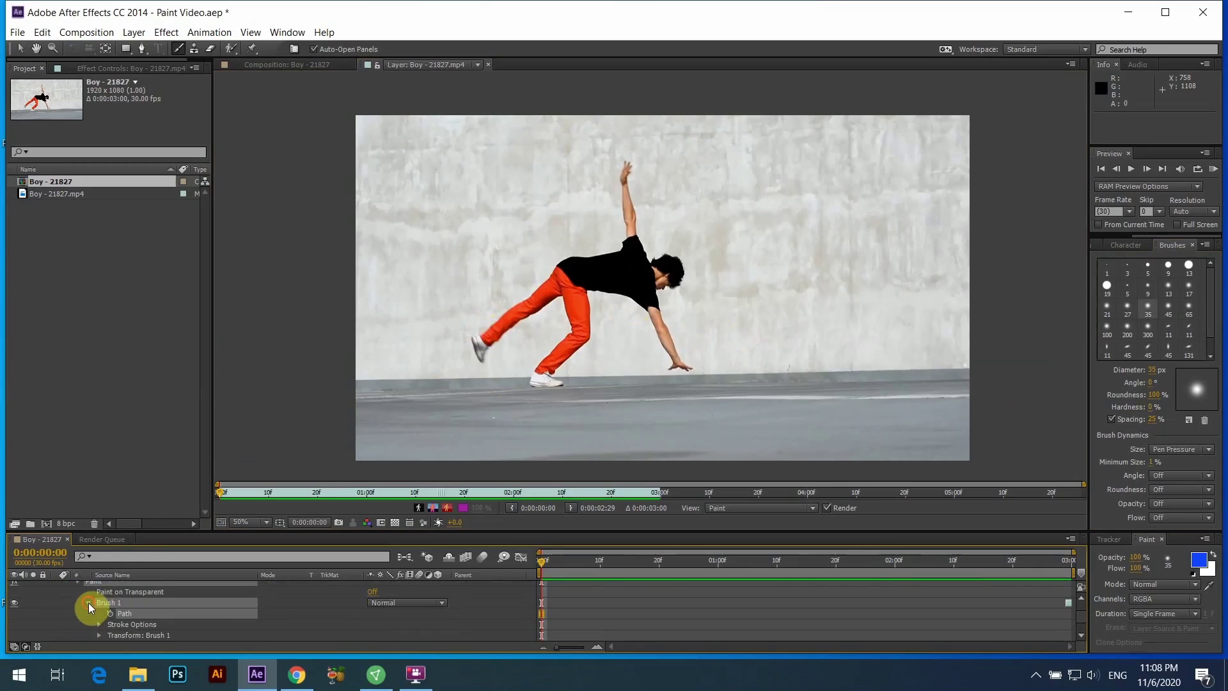
{"action": "left_click", "coordinate": [88, 603]}
{"action": "left_click", "coordinate": [88, 614]}
{"action": "left_click", "coordinate": [86, 601]}
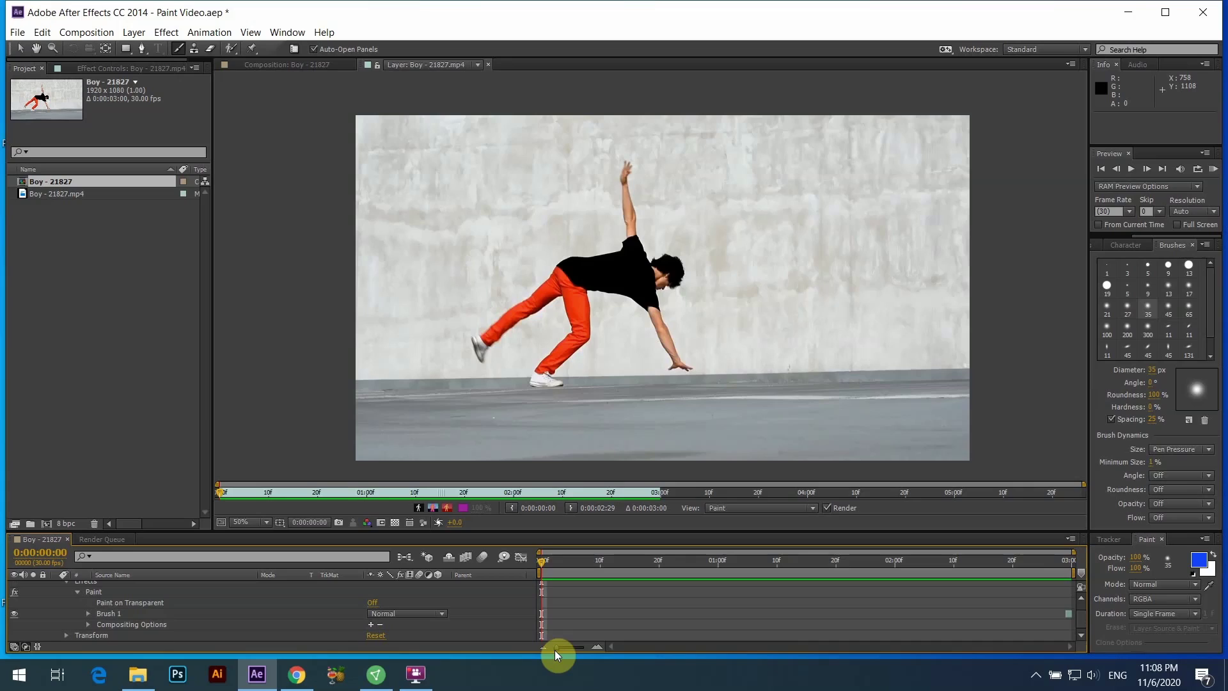
- Paint a blue stroke along the upper edge of the dancer's rear lower leg on the first frame and advance to frame 1
{"action": "left_click_drag", "start_coordinate": [554, 647], "coordinate": [618, 647]}
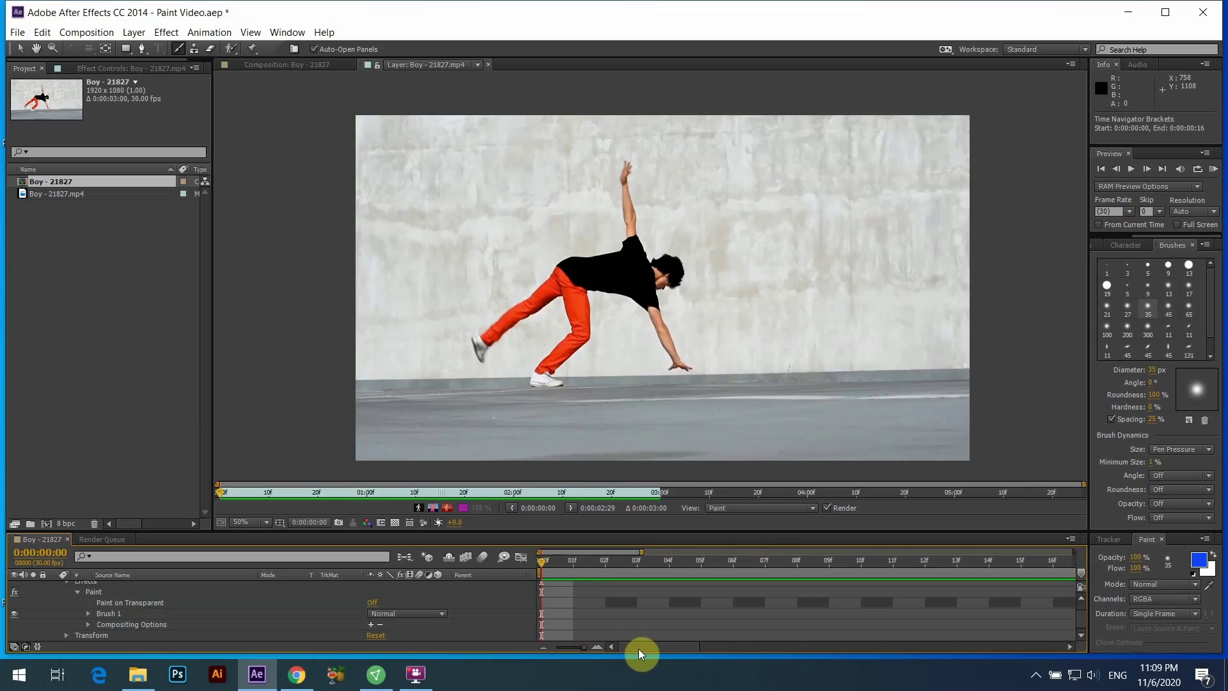
{"action": "left_click_drag", "start_coordinate": [577, 560], "coordinate": [519, 552]}
{"action": "left_click_drag", "start_coordinate": [480, 334], "coordinate": [521, 299]}
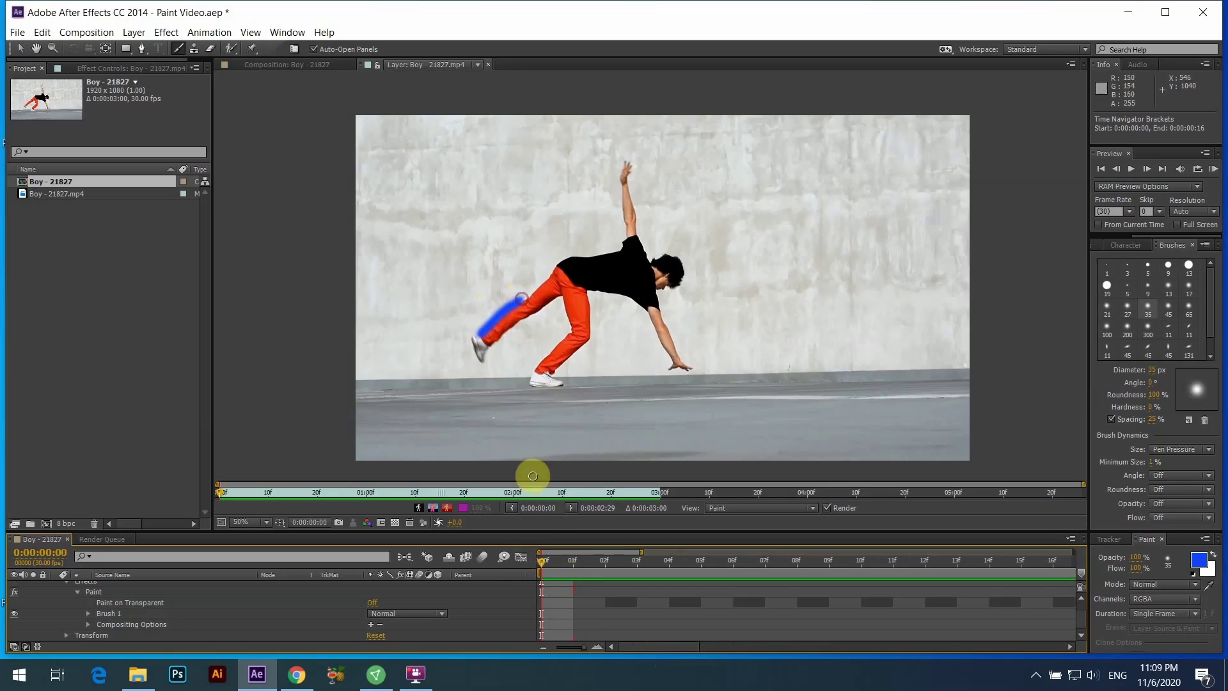
{"action": "left_click_drag", "start_coordinate": [546, 562], "coordinate": [571, 563]}
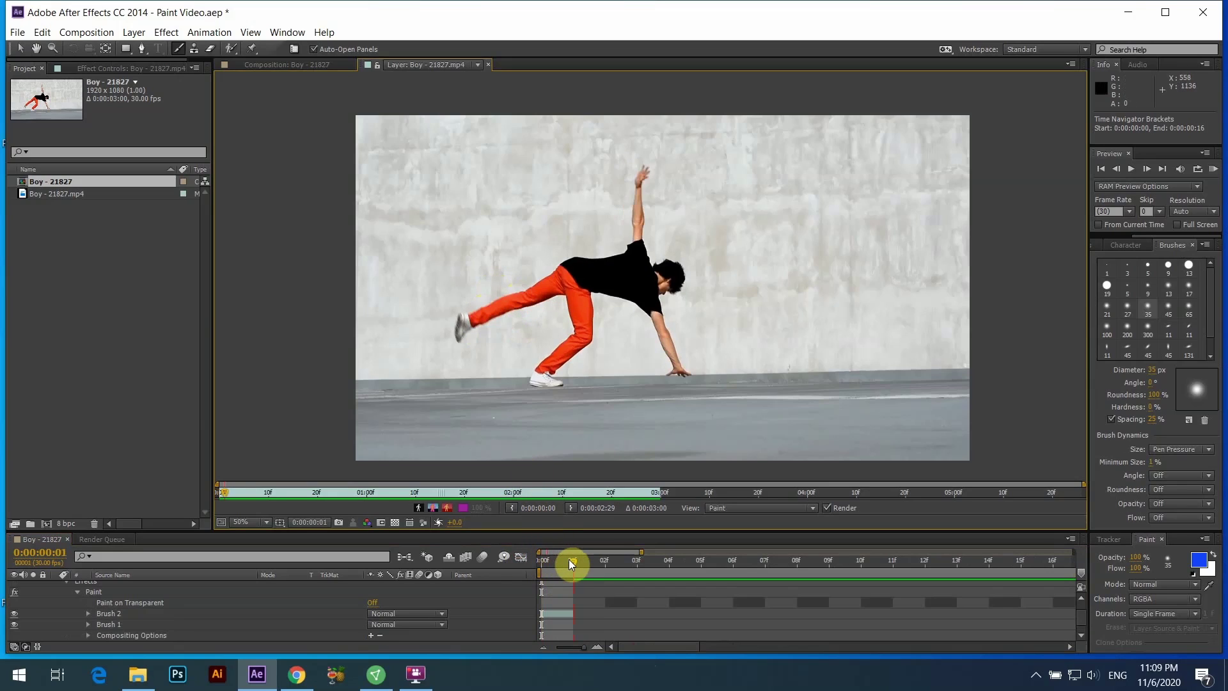
- Paint blue strokes along the upper edge of the dancer's rear leg on frames 1 and 2
{"action": "left_click_drag", "start_coordinate": [473, 306], "coordinate": [547, 279]}
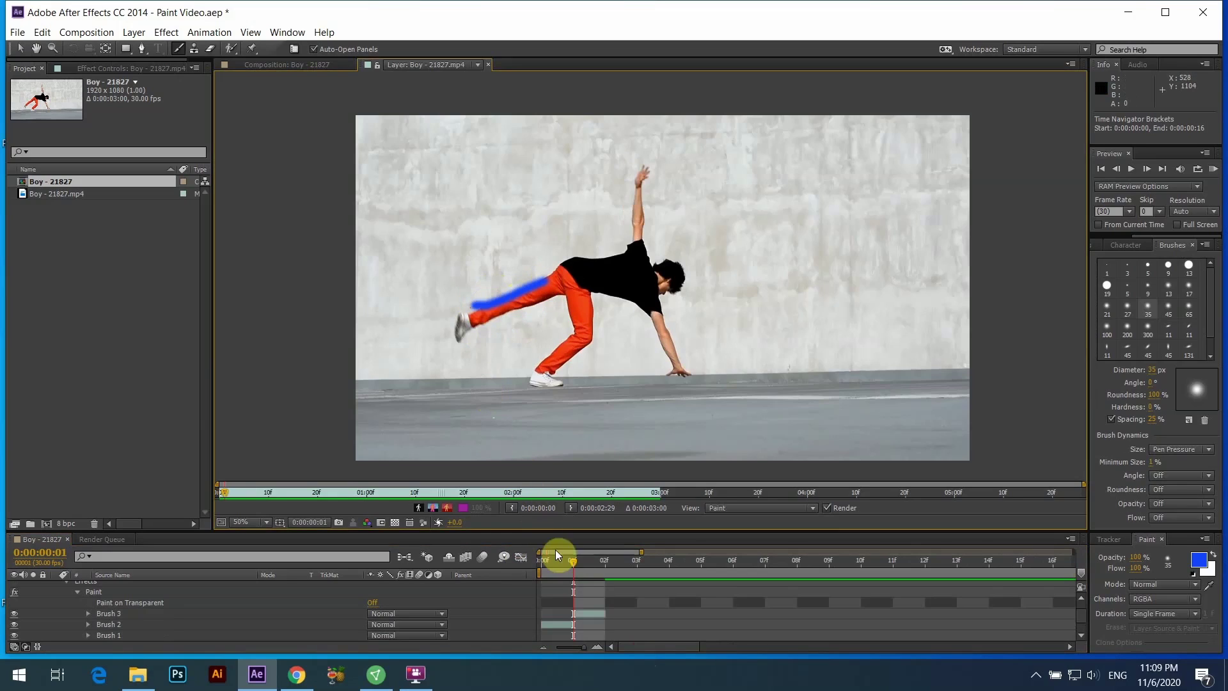
{"action": "mouse_move", "coordinate": [581, 564]}
{"action": "left_mouse_down"}
{"action": "mouse_move", "coordinate": [550, 566]}
{"action": "mouse_move", "coordinate": [630, 555]}
{"action": "left_mouse_up"}
{"action": "left_click_drag", "start_coordinate": [628, 555], "coordinate": [594, 559]}
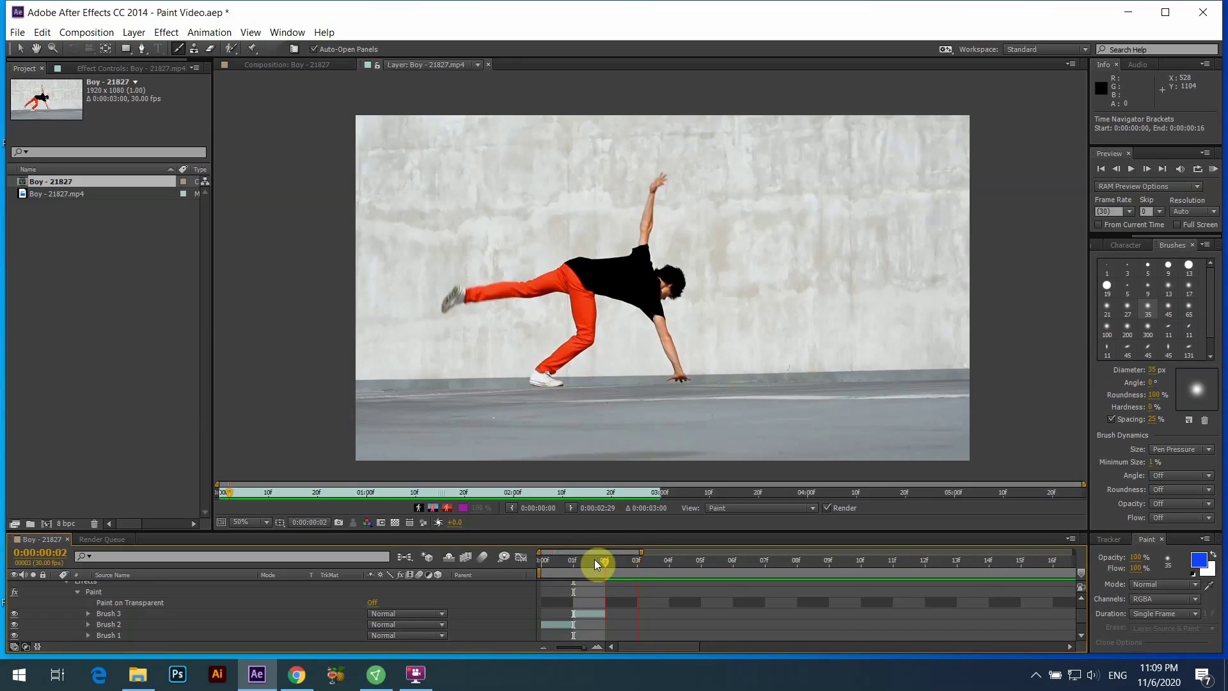
{"action": "left_click_drag", "start_coordinate": [476, 282], "coordinate": [555, 264]}
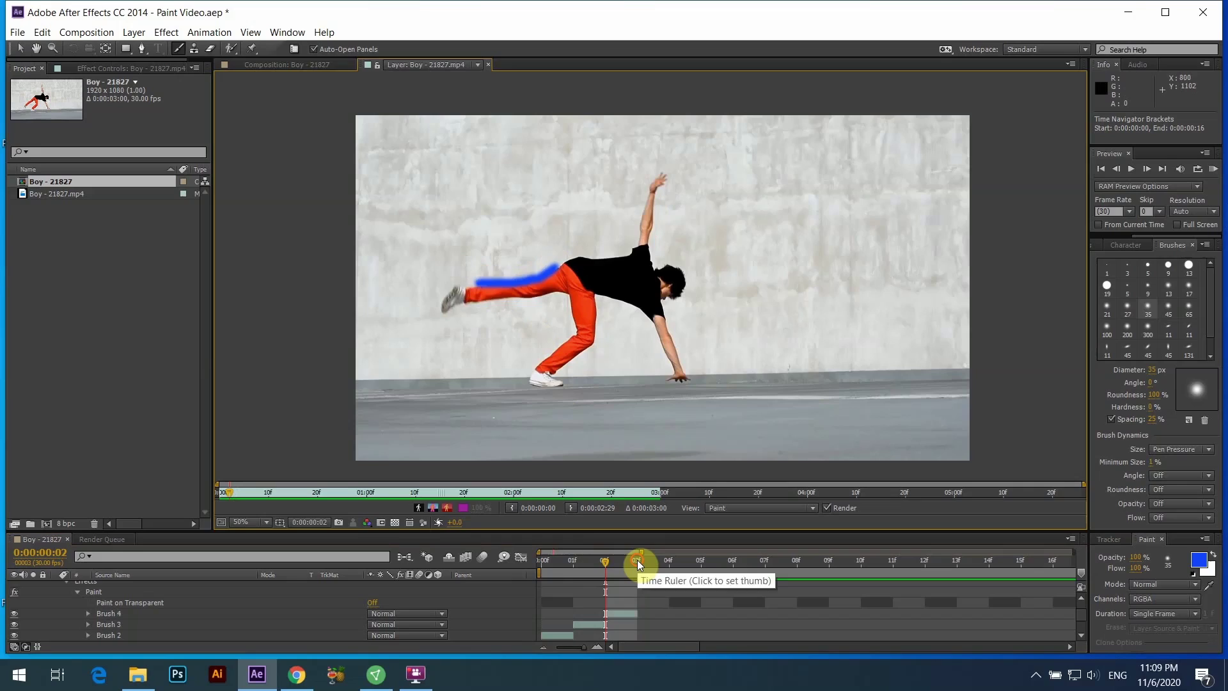
- Paint a blue stroke from the rear thigh along the back on frame 3 and one along the back on frame 4
{"action": "left_click", "coordinate": [637, 559]}
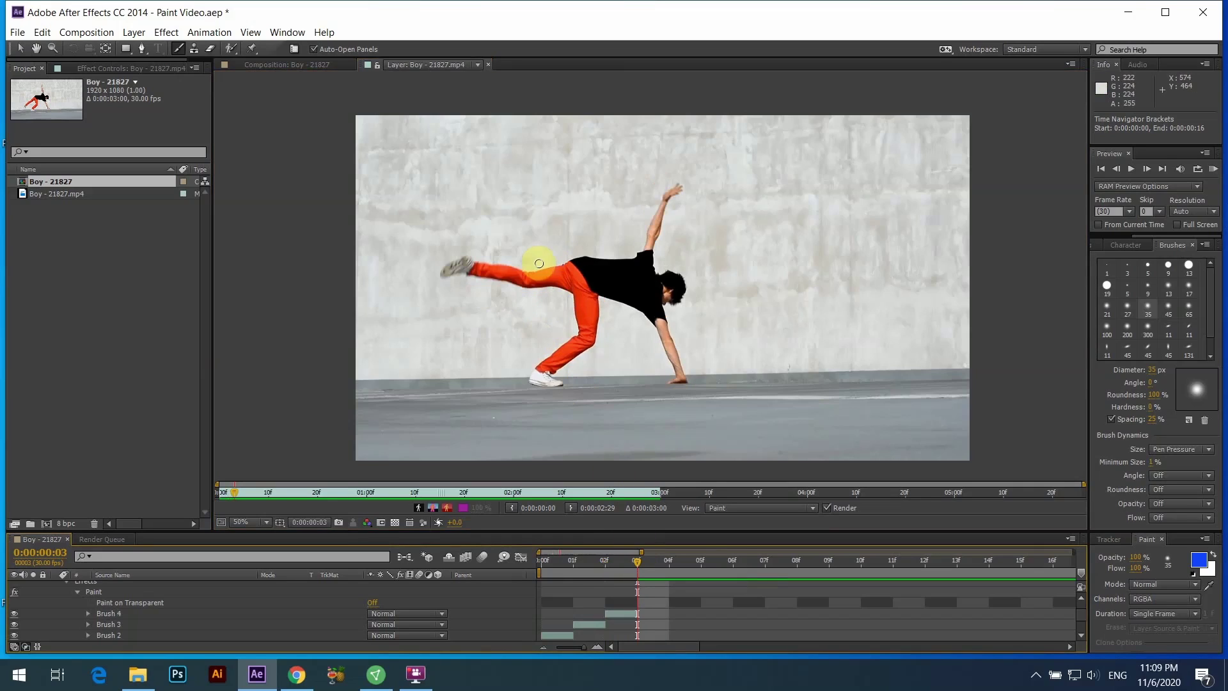
{"action": "left_click_drag", "start_coordinate": [540, 265], "coordinate": [610, 254]}
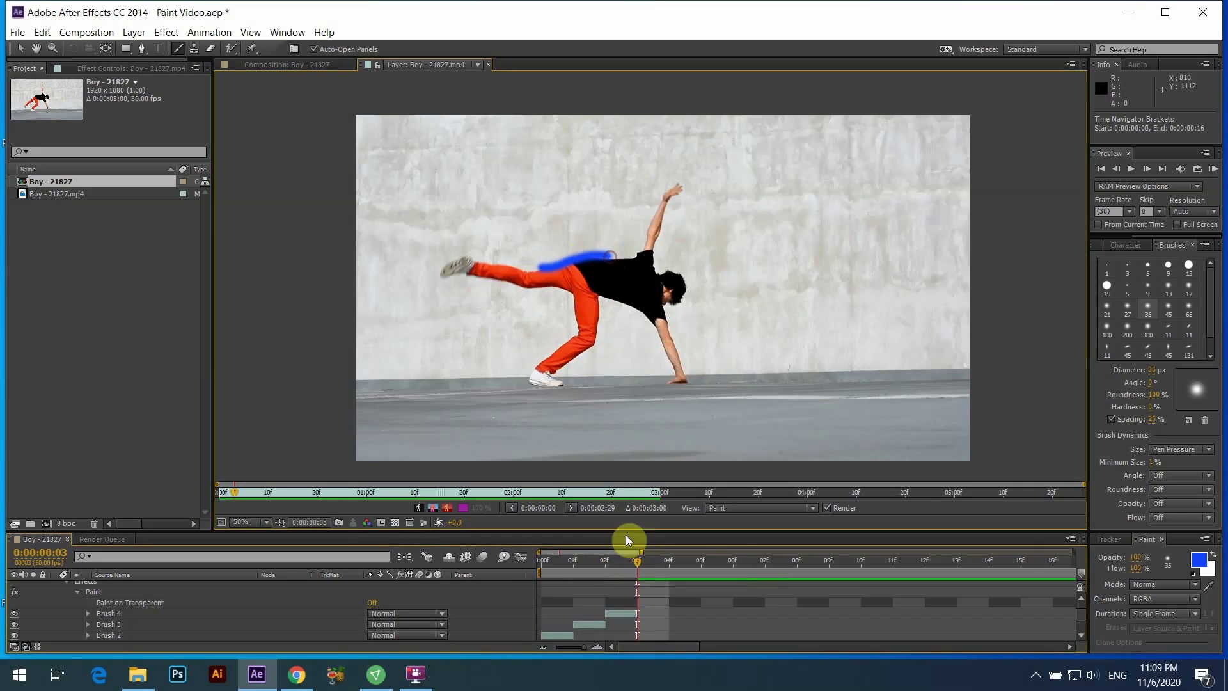
{"action": "mouse_move", "coordinate": [636, 558]}
{"action": "left_mouse_down"}
{"action": "mouse_move", "coordinate": [523, 567]}
{"action": "mouse_move", "coordinate": [666, 551]}
{"action": "left_mouse_up"}
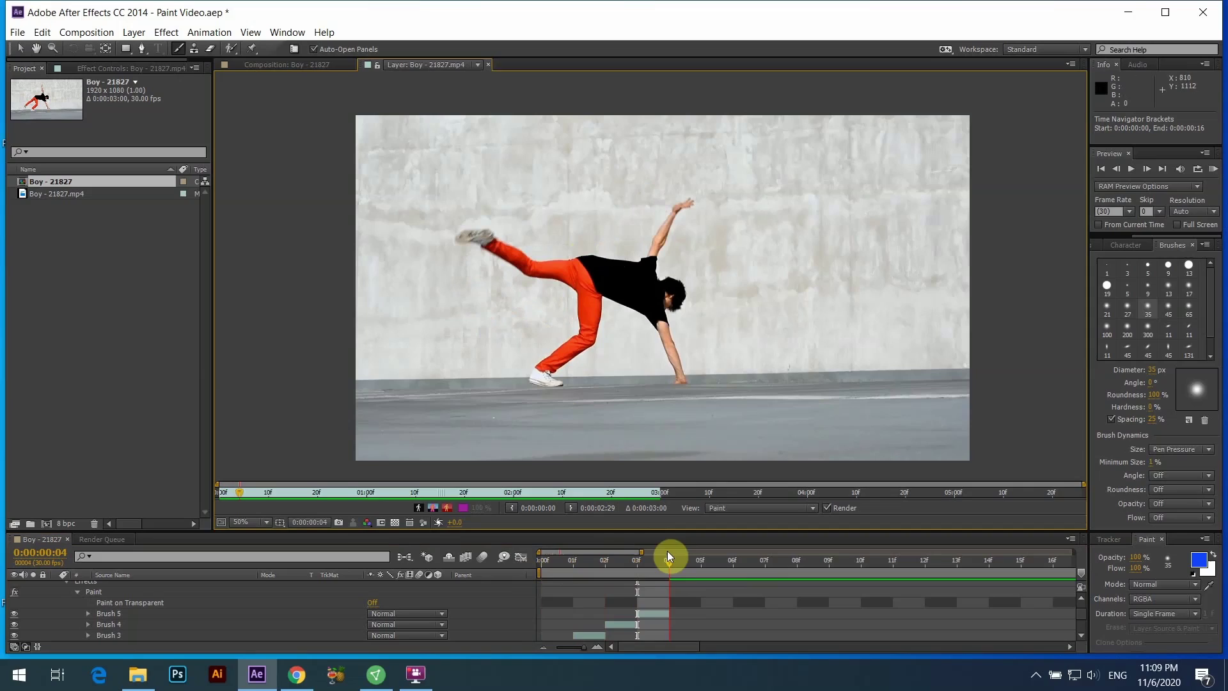
{"action": "left_click_drag", "start_coordinate": [575, 255], "coordinate": [633, 256]}
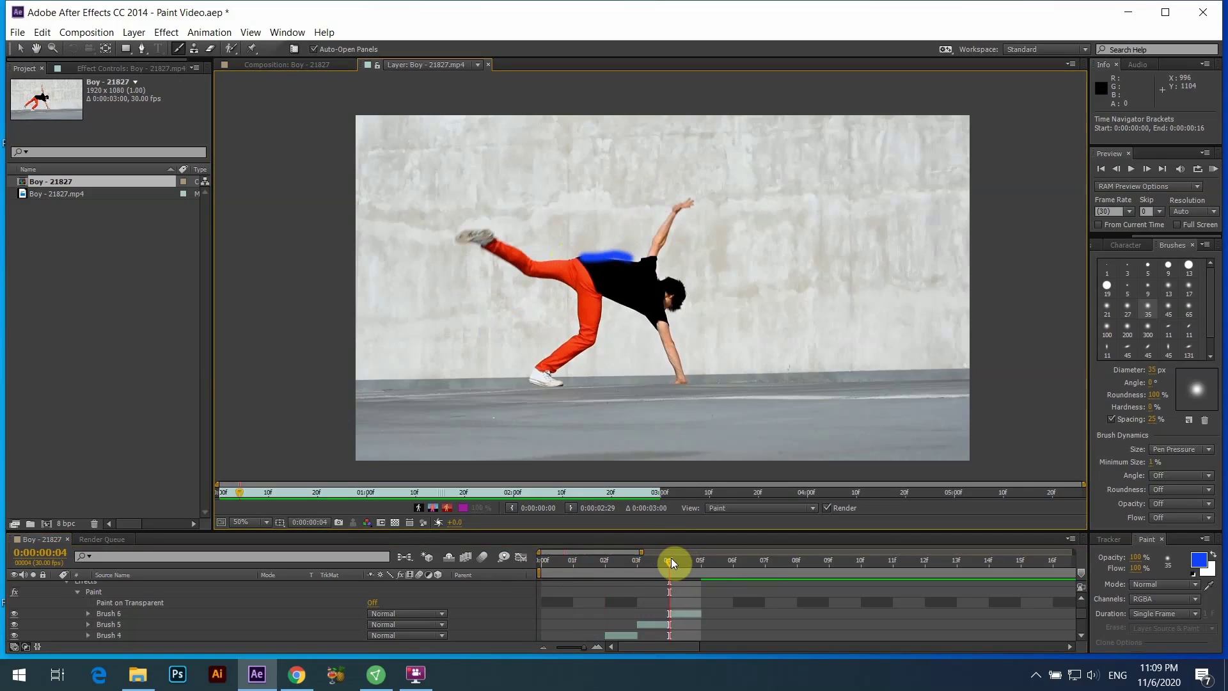
- Continue the blue outline through frame 5 and paint along the upper side of the raised arm on frame 6
{"action": "left_click_drag", "start_coordinate": [670, 561], "coordinate": [701, 558]}
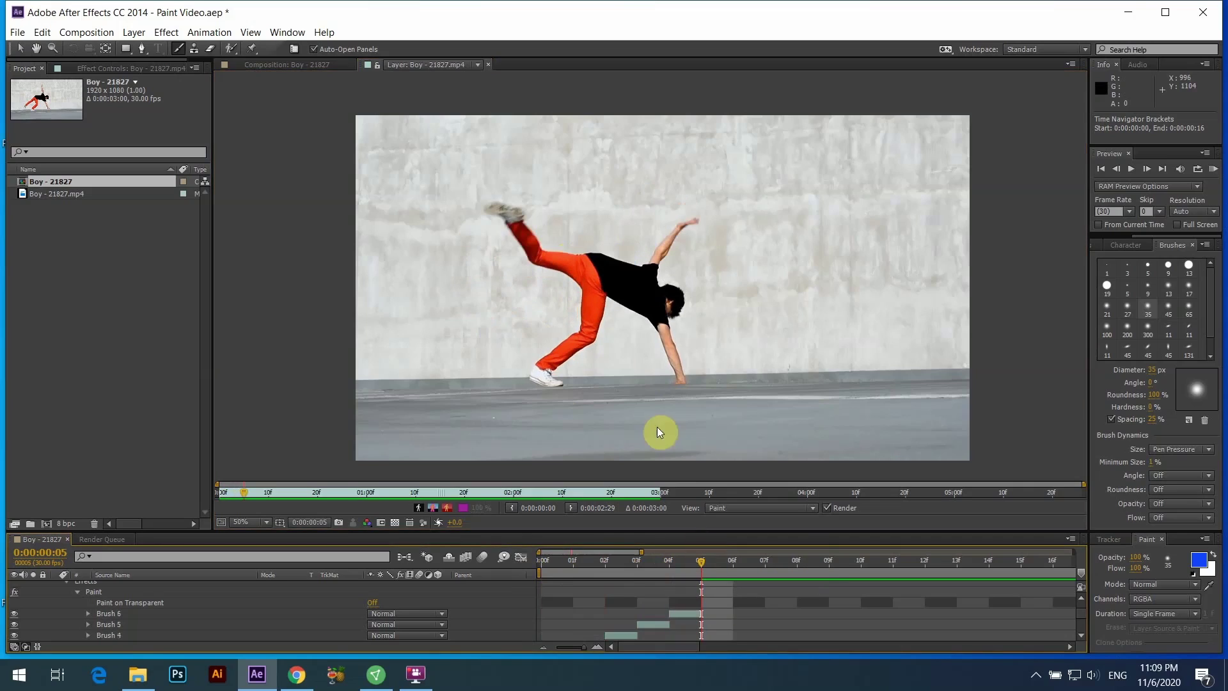
{"action": "left_click", "coordinate": [730, 561]}
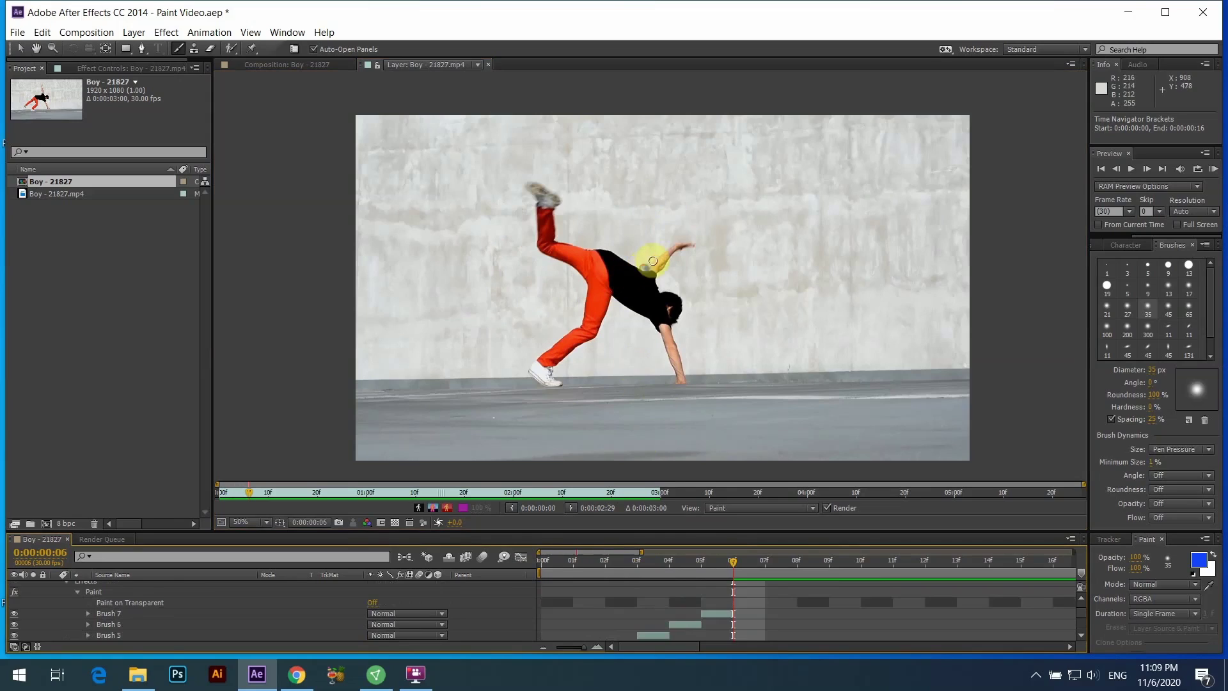
{"action": "left_click_drag", "start_coordinate": [676, 245], "coordinate": [678, 244]}
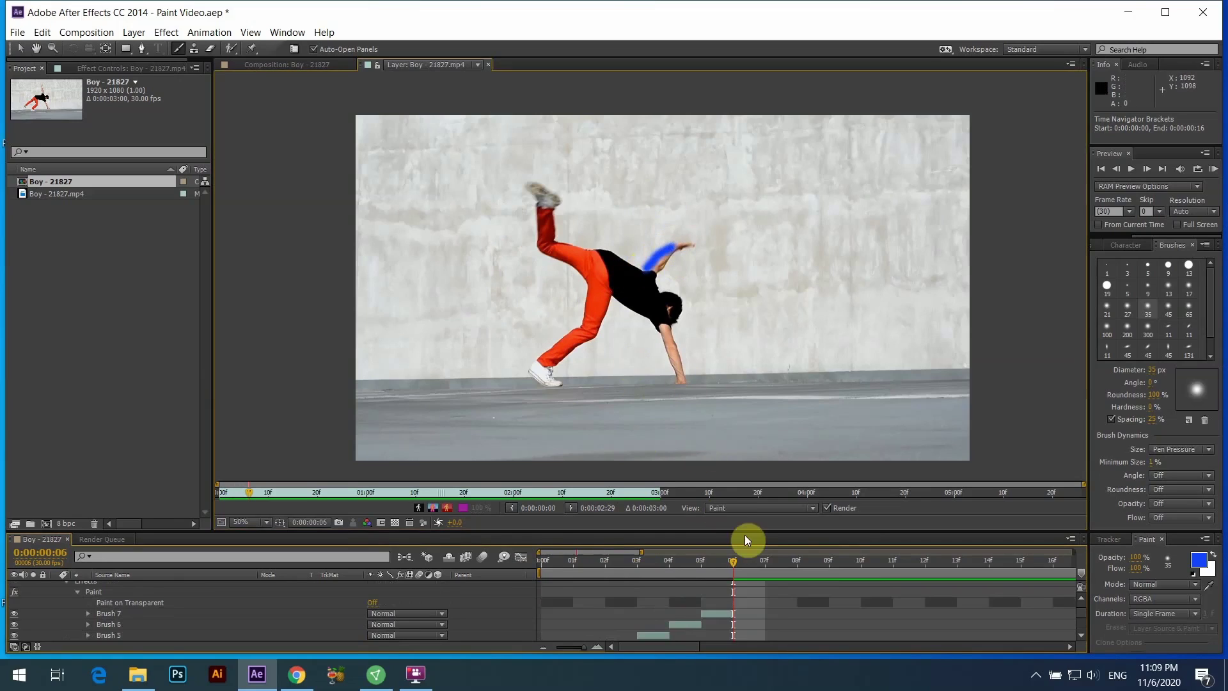
- Paint blue strokes over the shoulder on frame 7, down the supporting arm's outer edge on frame 8, and along its inner edge around the head on frame 9
{"action": "left_click", "coordinate": [765, 563]}
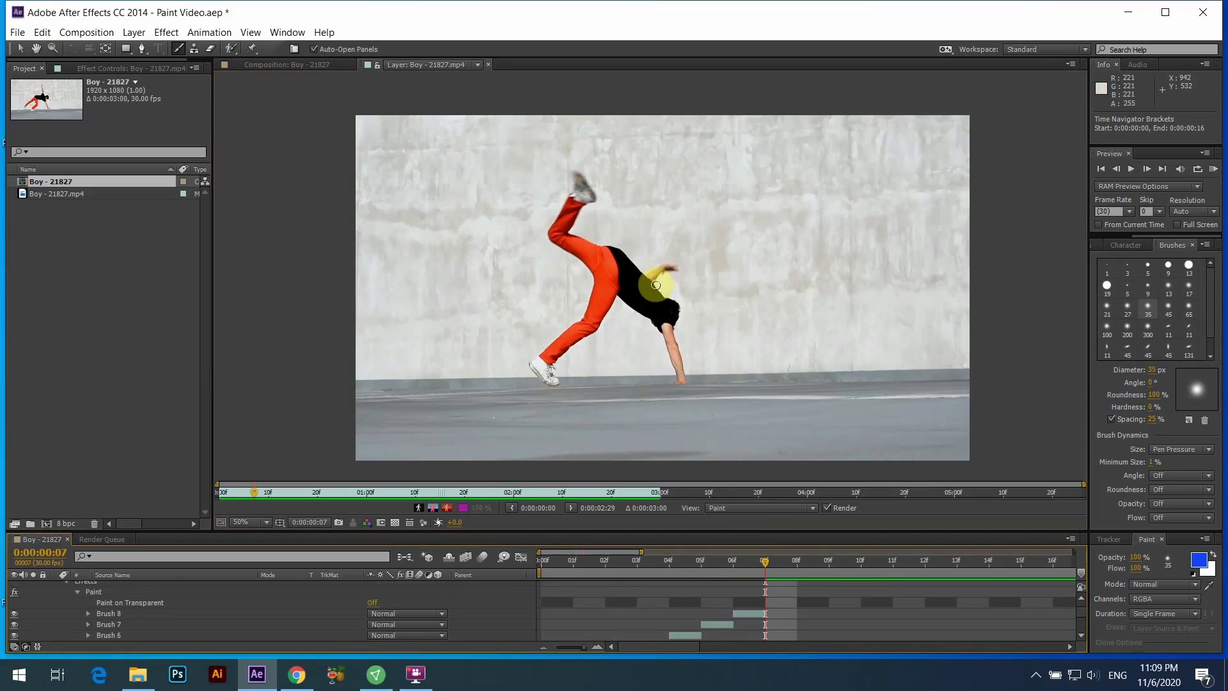
{"action": "left_click_drag", "start_coordinate": [676, 322], "coordinate": [678, 319]}
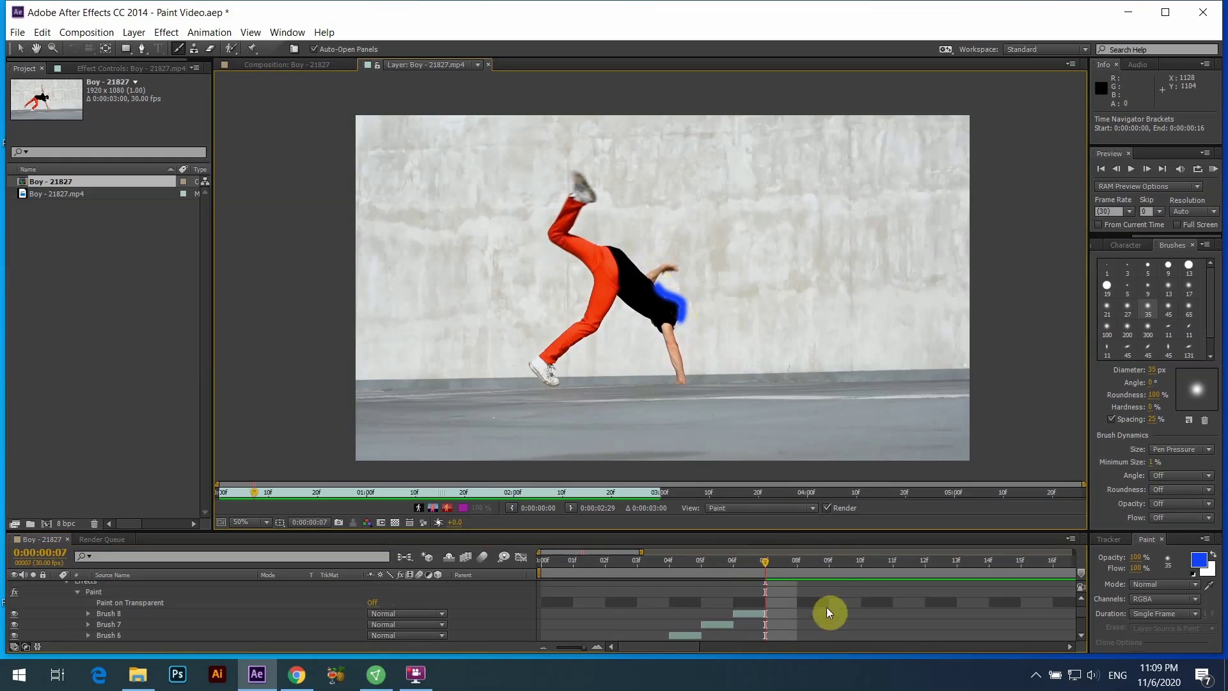
{"action": "left_click", "coordinate": [796, 560]}
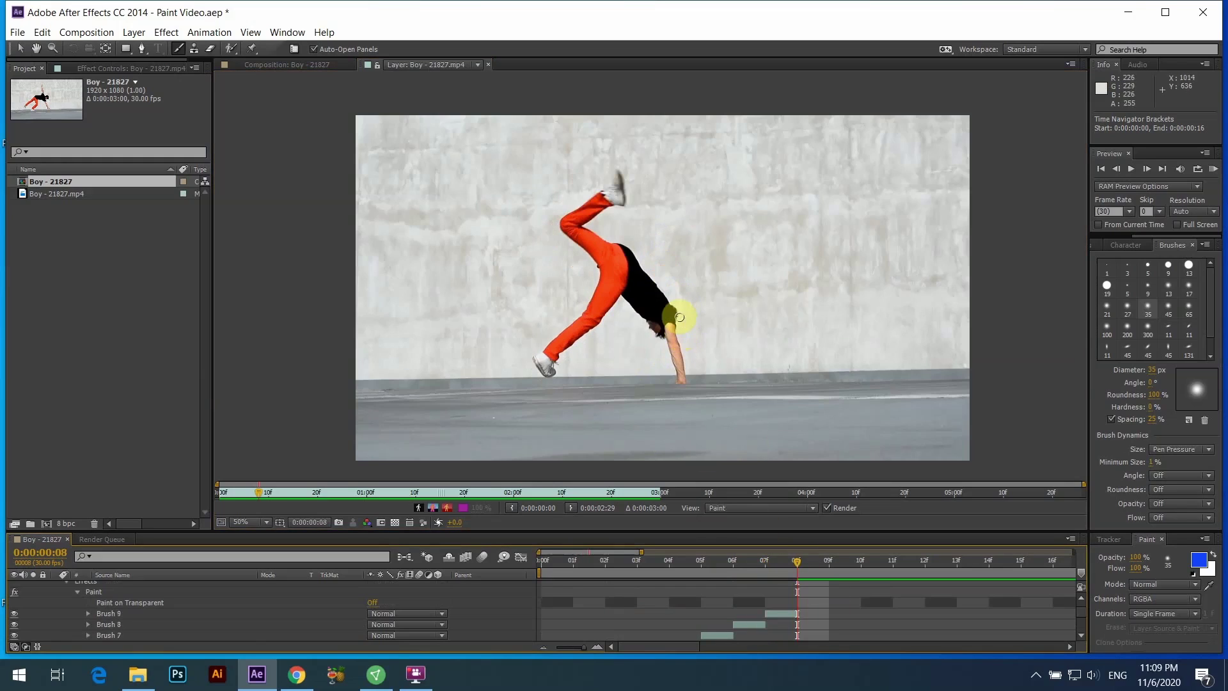
{"action": "left_click_drag", "start_coordinate": [689, 379], "coordinate": [688, 379]}
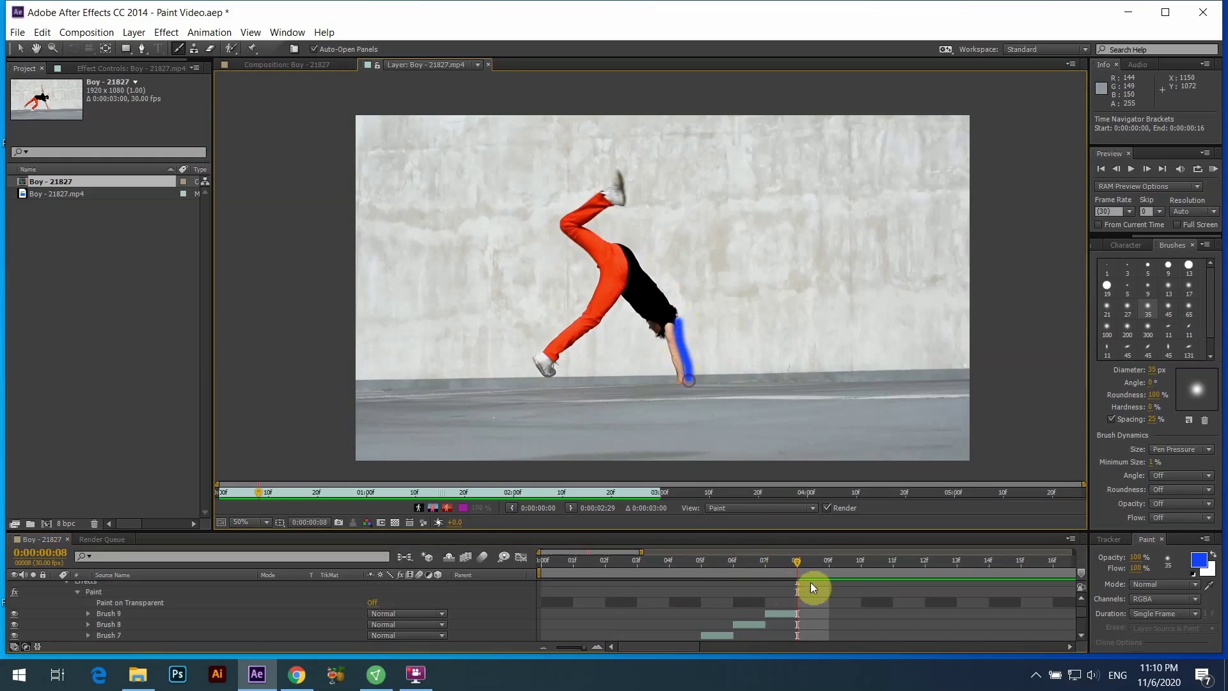
{"action": "left_click", "coordinate": [829, 561]}
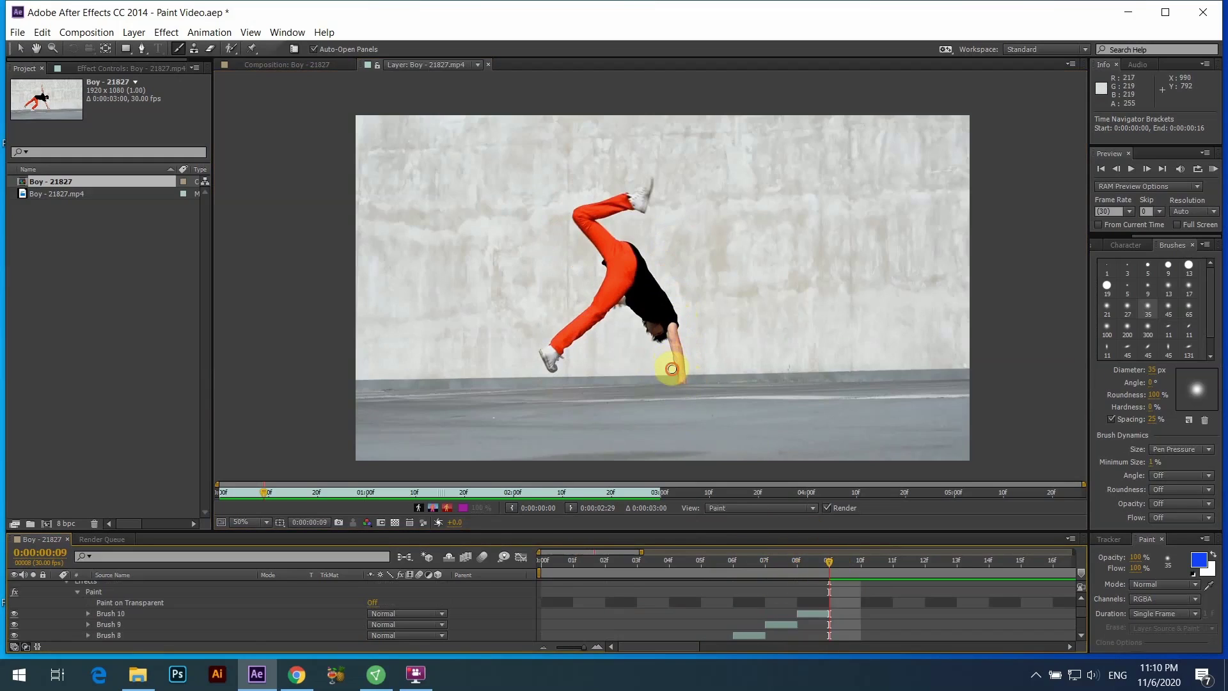
{"action": "left_click_drag", "start_coordinate": [639, 325], "coordinate": [641, 326]}
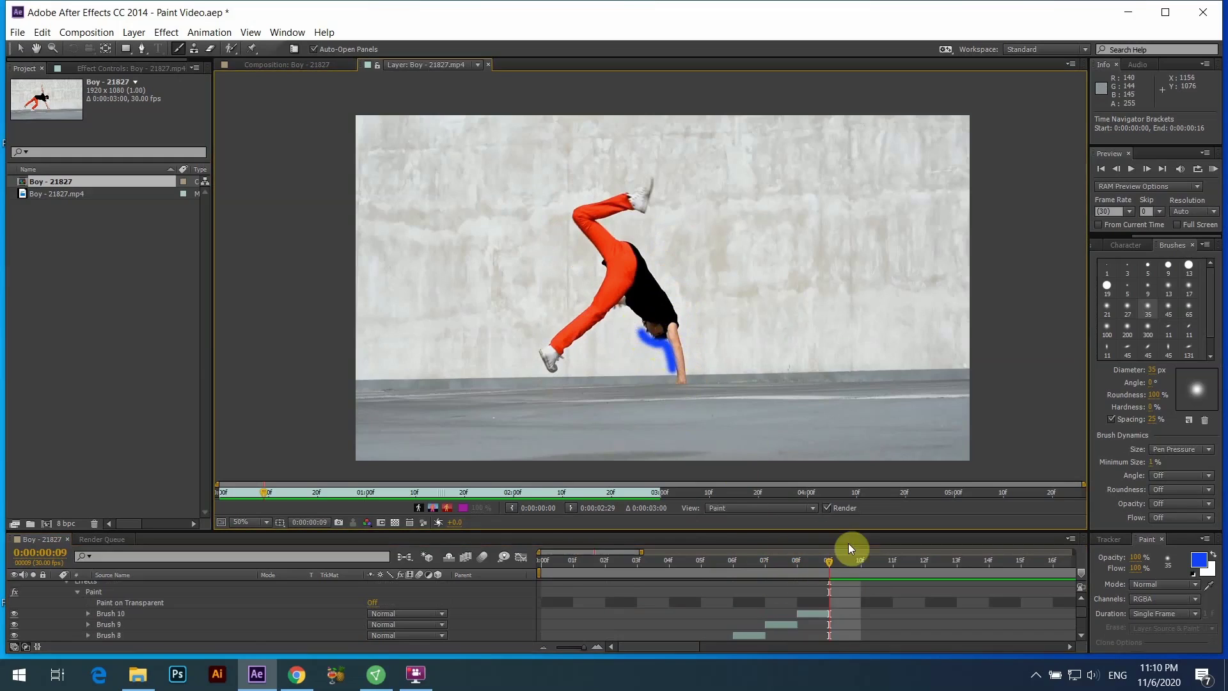
- Paint blue strokes around the head and chest on frame 10, under the lowered leg on frame 11, and along the extended arm on frame 12
{"action": "left_click", "coordinate": [860, 561]}
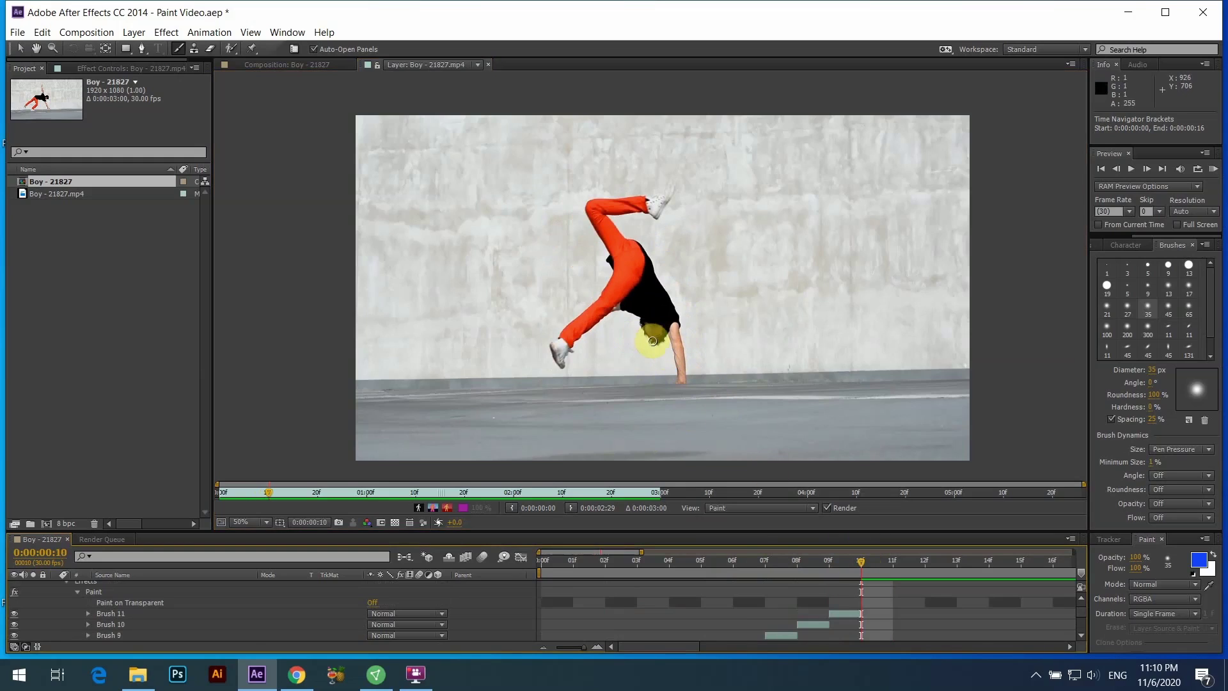
{"action": "left_click_drag", "start_coordinate": [622, 312], "coordinate": [620, 311]}
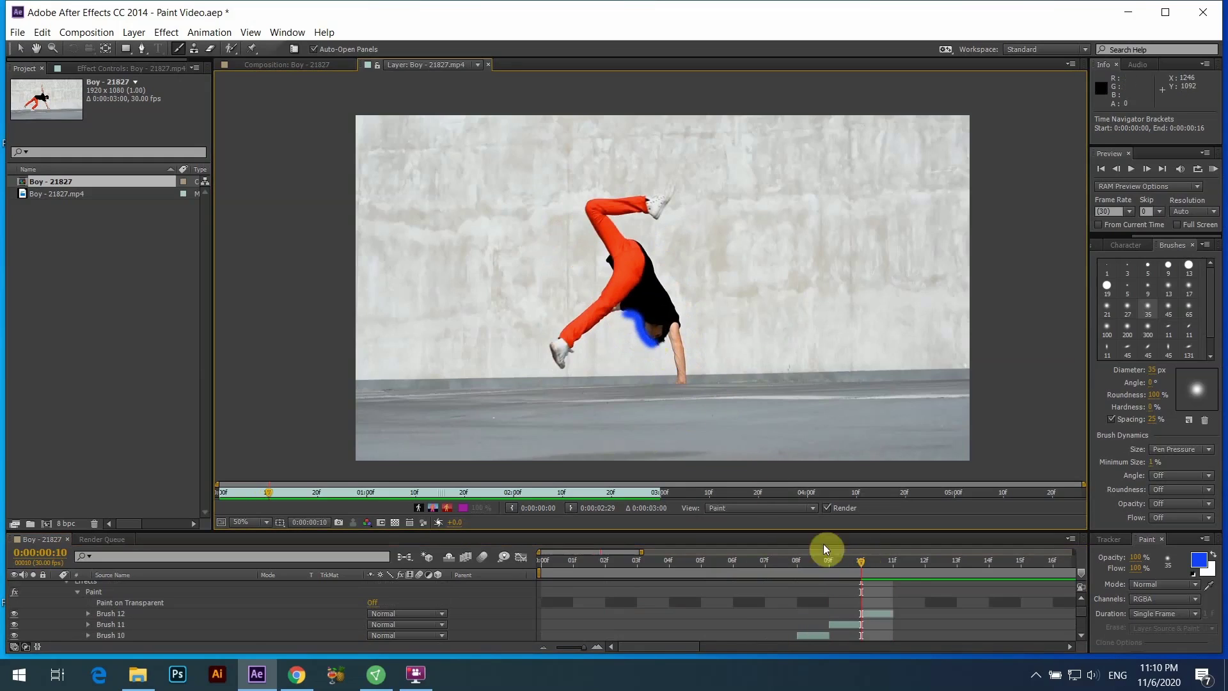
{"action": "left_click", "coordinate": [894, 561]}
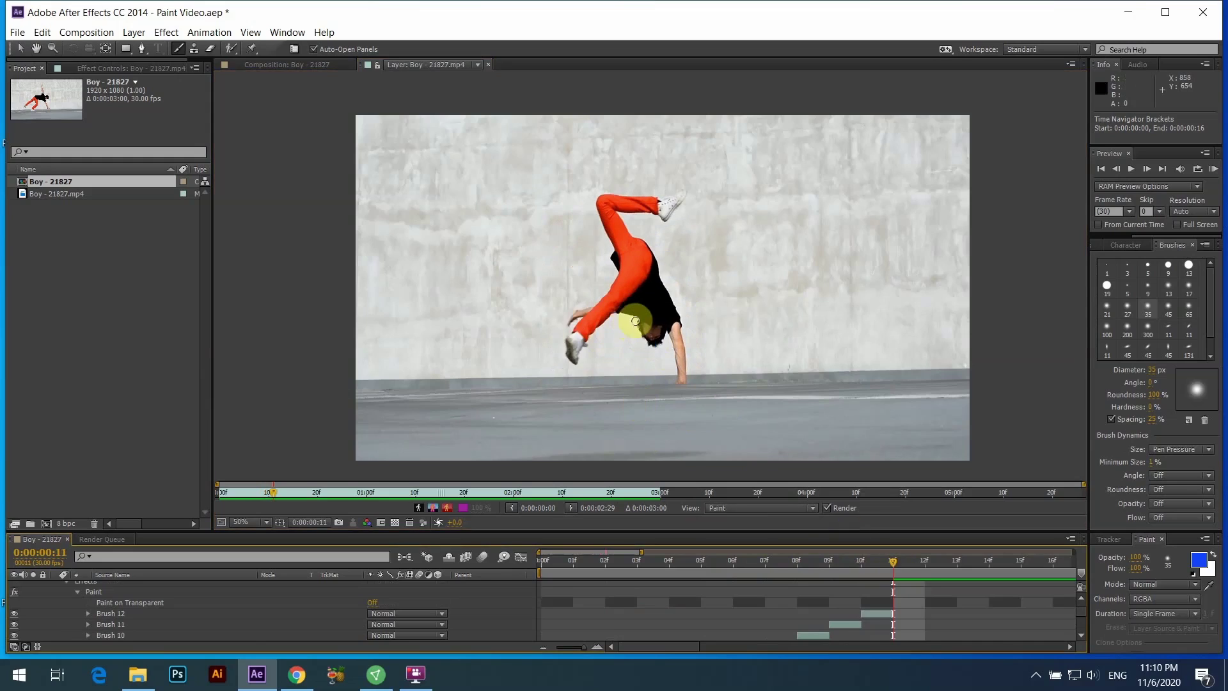
{"action": "left_click_drag", "start_coordinate": [630, 315], "coordinate": [578, 351]}
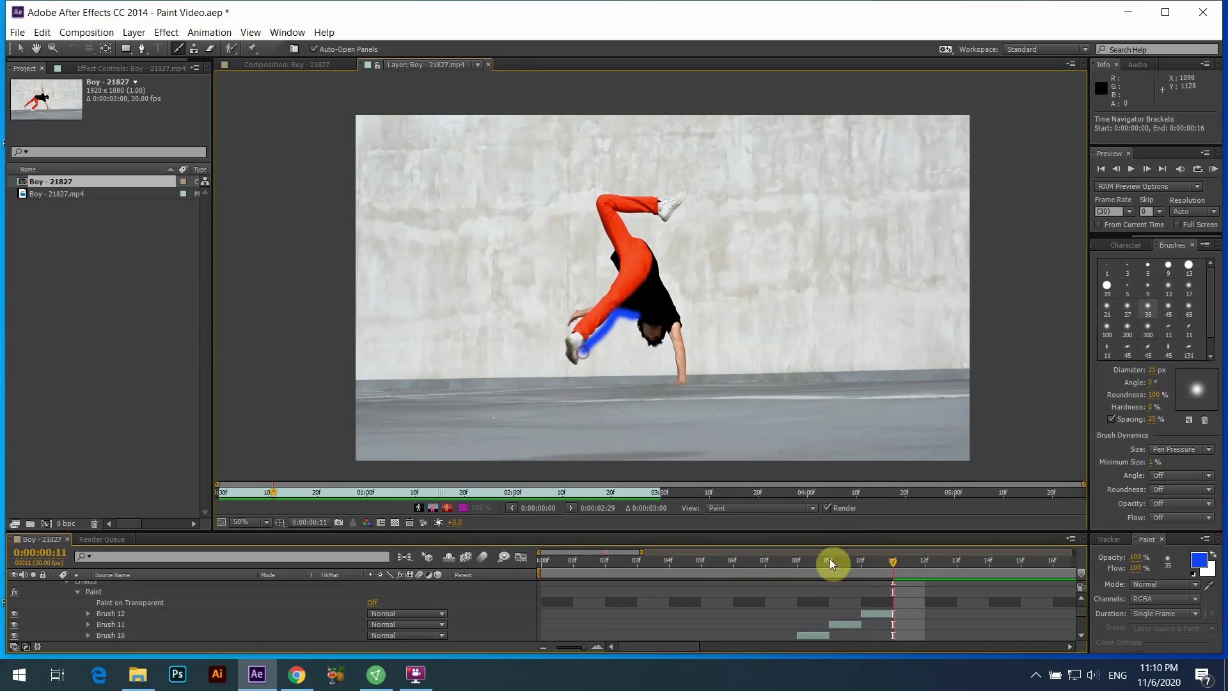
{"action": "left_click", "coordinate": [928, 560]}
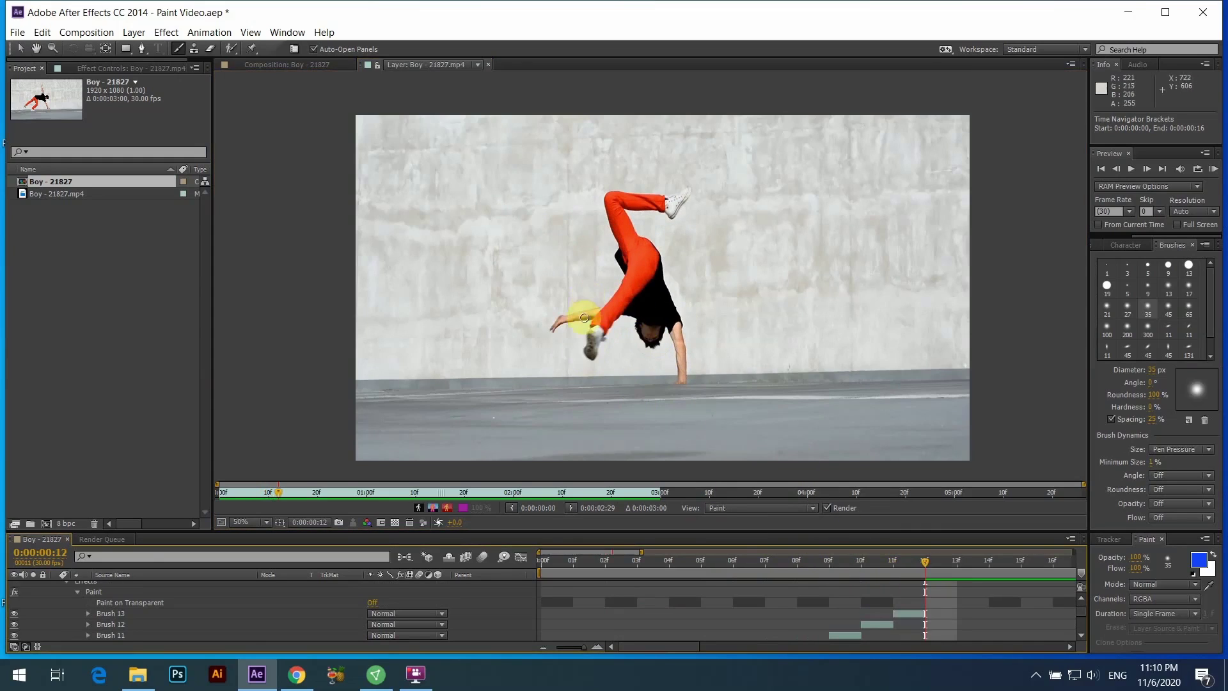
{"action": "left_click_drag", "start_coordinate": [555, 329], "coordinate": [551, 326]}
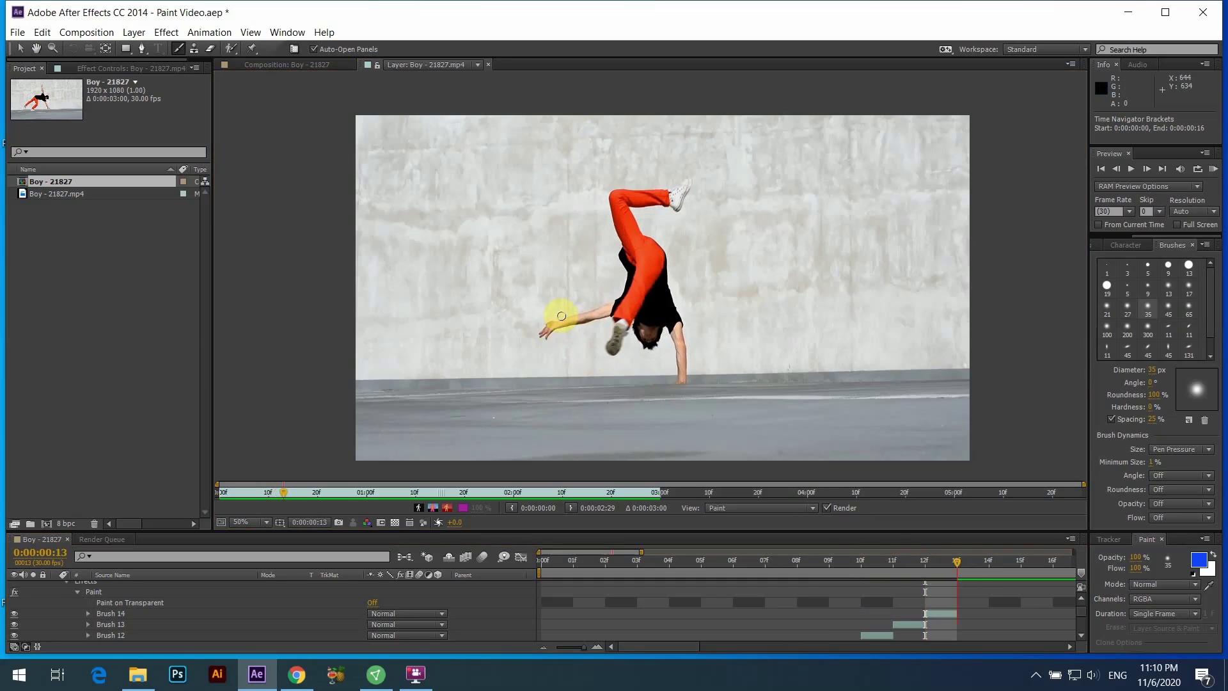
- Continue the blue strokes from frame 14, outlining the bent upper leg's thigh and knee on frame 15 and its shin and foot on frame 16
{"action": "left_click", "coordinate": [986, 557]}
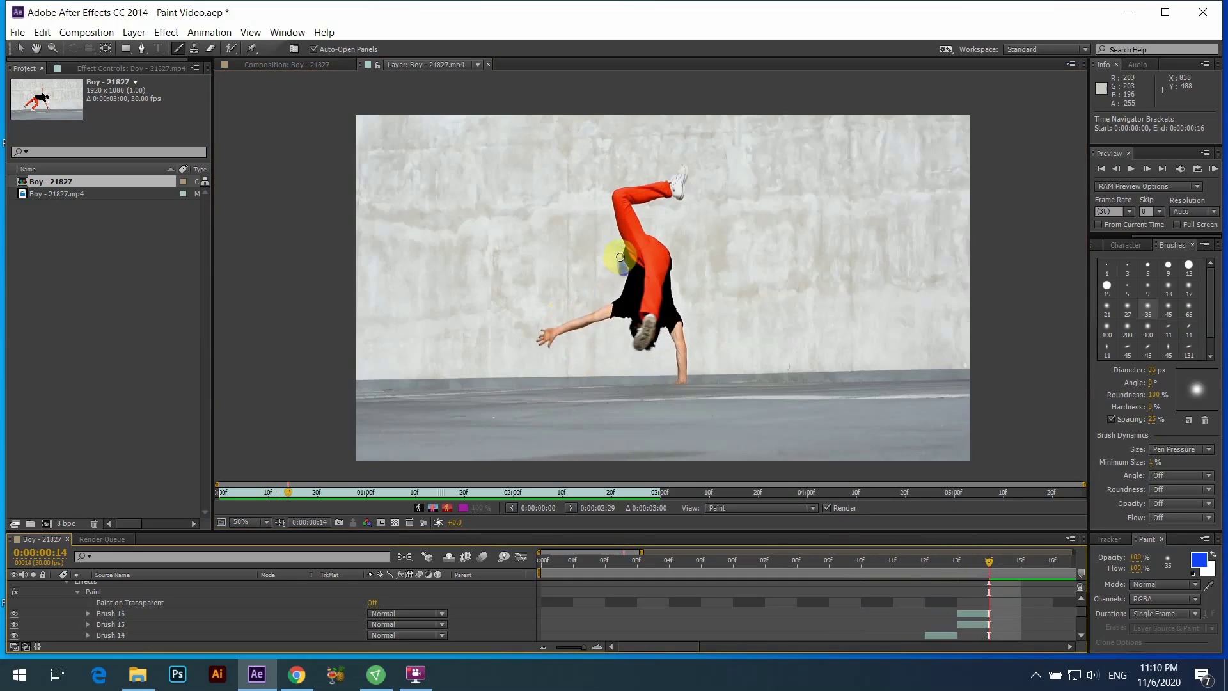
{"action": "left_click", "coordinate": [1022, 562]}
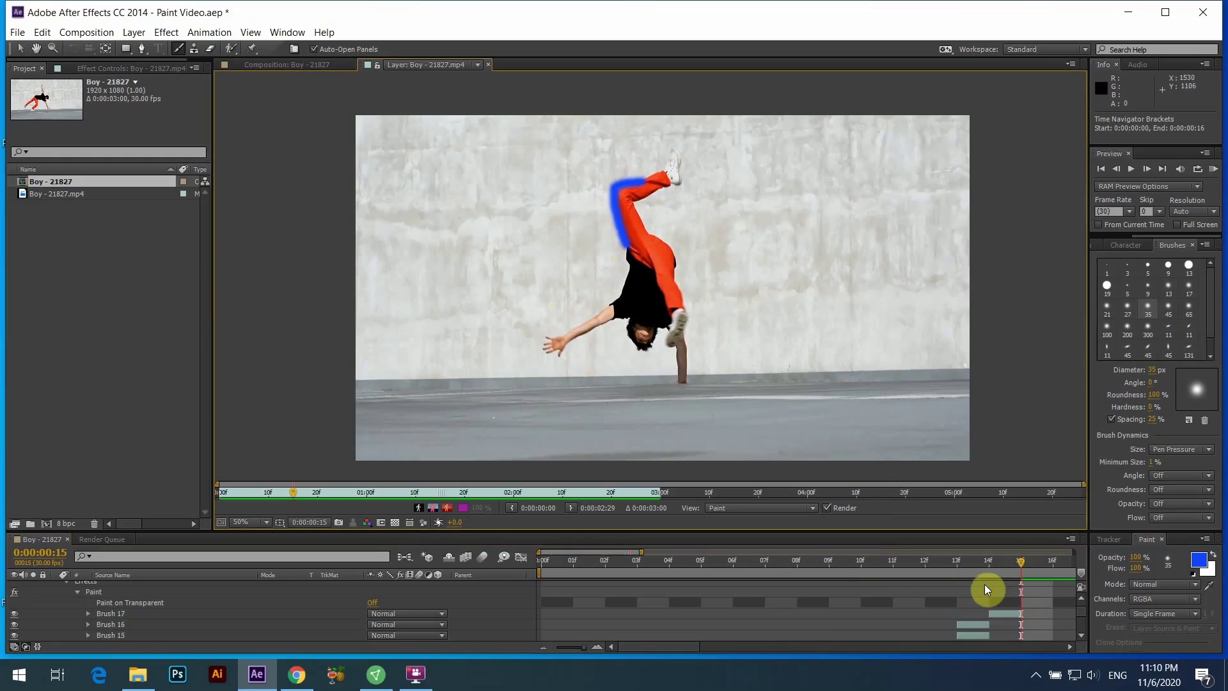
{"action": "left_click", "coordinate": [1052, 560]}
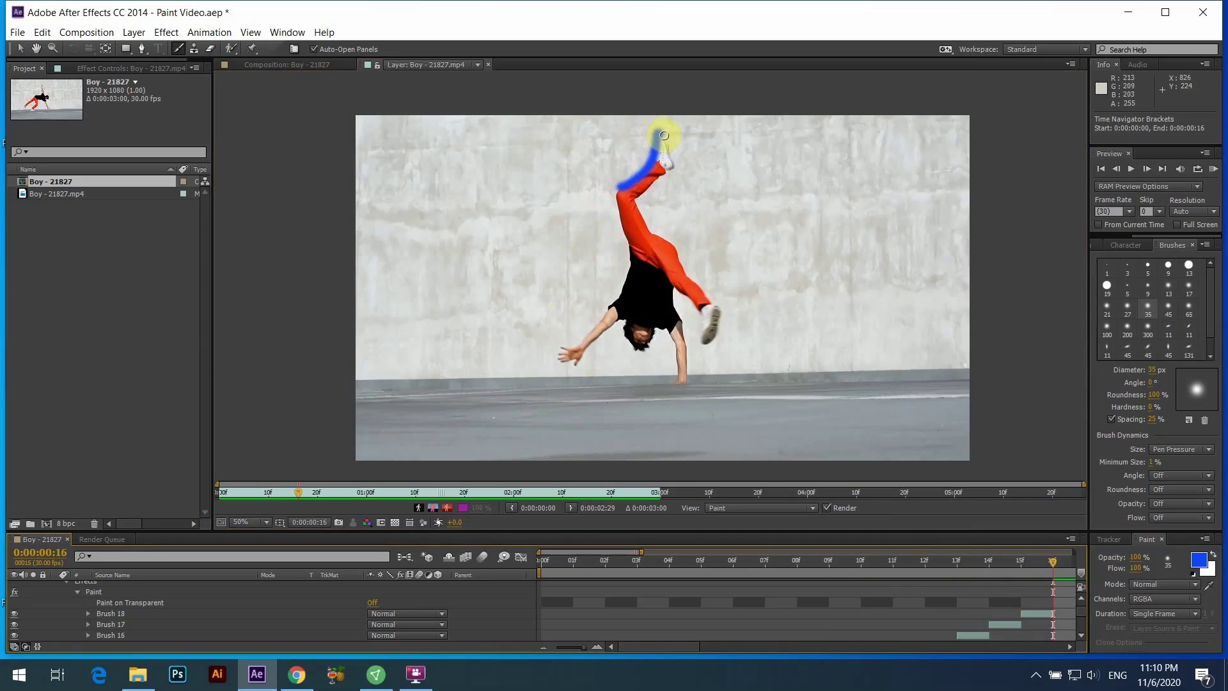
{"action": "left_click", "coordinate": [1070, 646]}
{"action": "left_click_drag", "start_coordinate": [1070, 644], "coordinate": [1068, 644]}
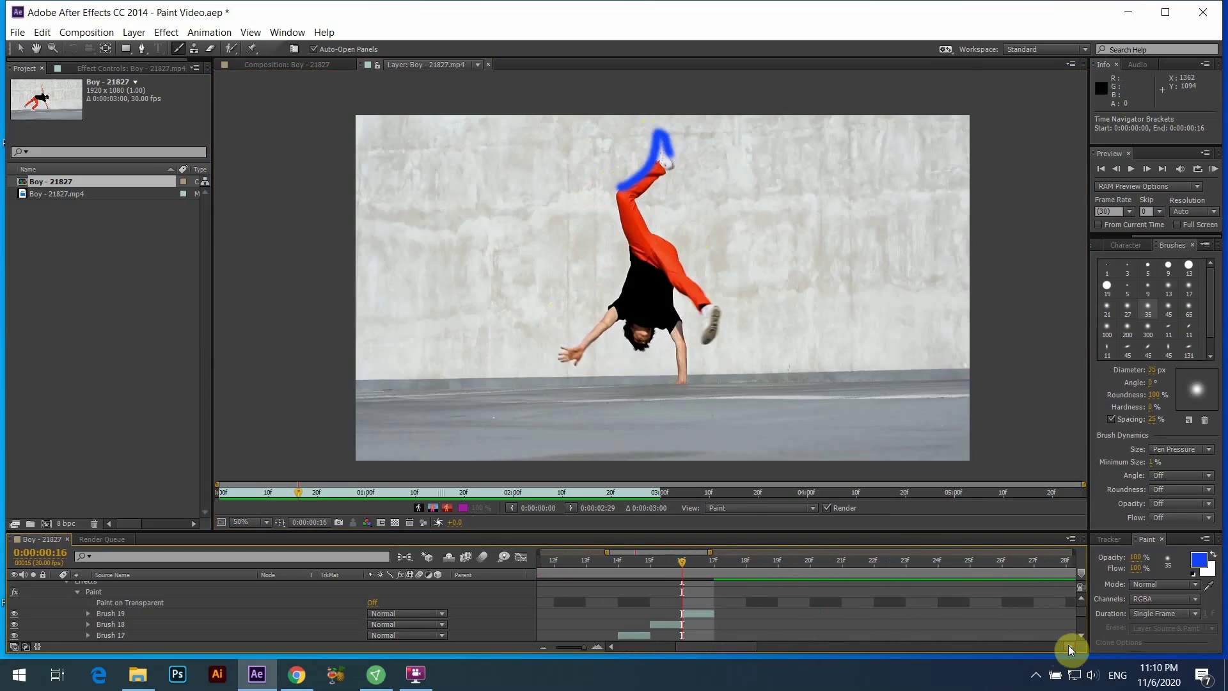
- Paint blue strokes along the raised leg's inner shin on frame 17 and from between the legs along the other thigh on frame 18
{"action": "left_click", "coordinate": [715, 560]}
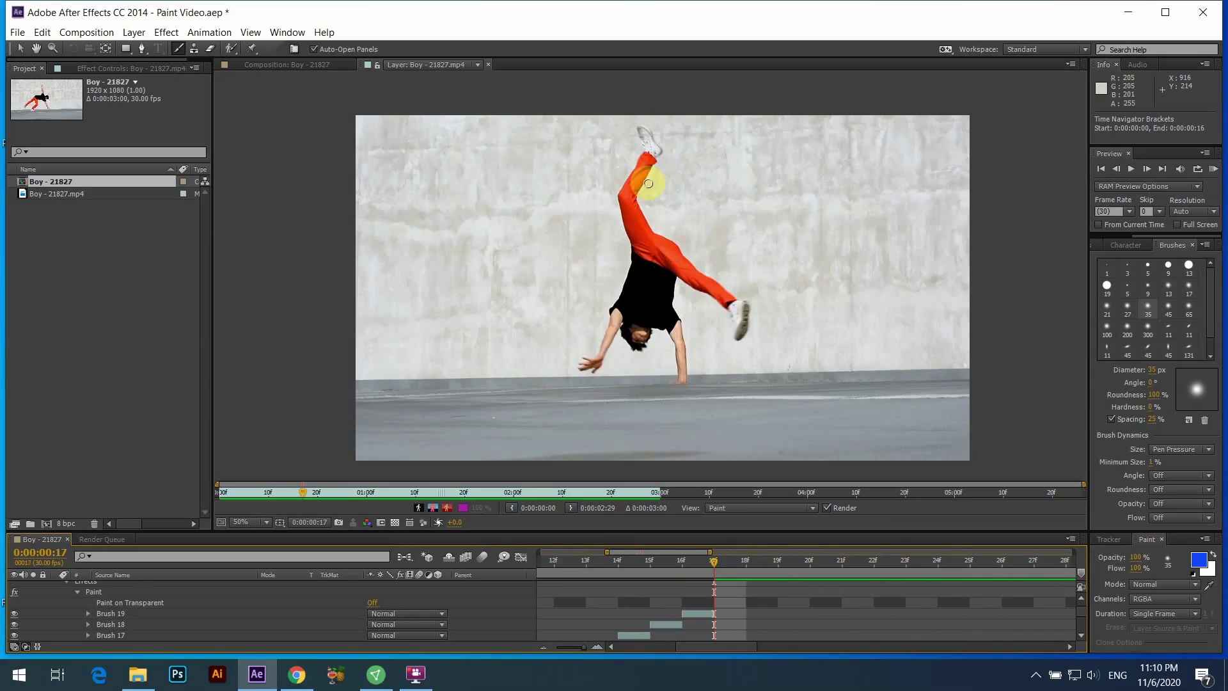
{"action": "left_click", "coordinate": [679, 562]}
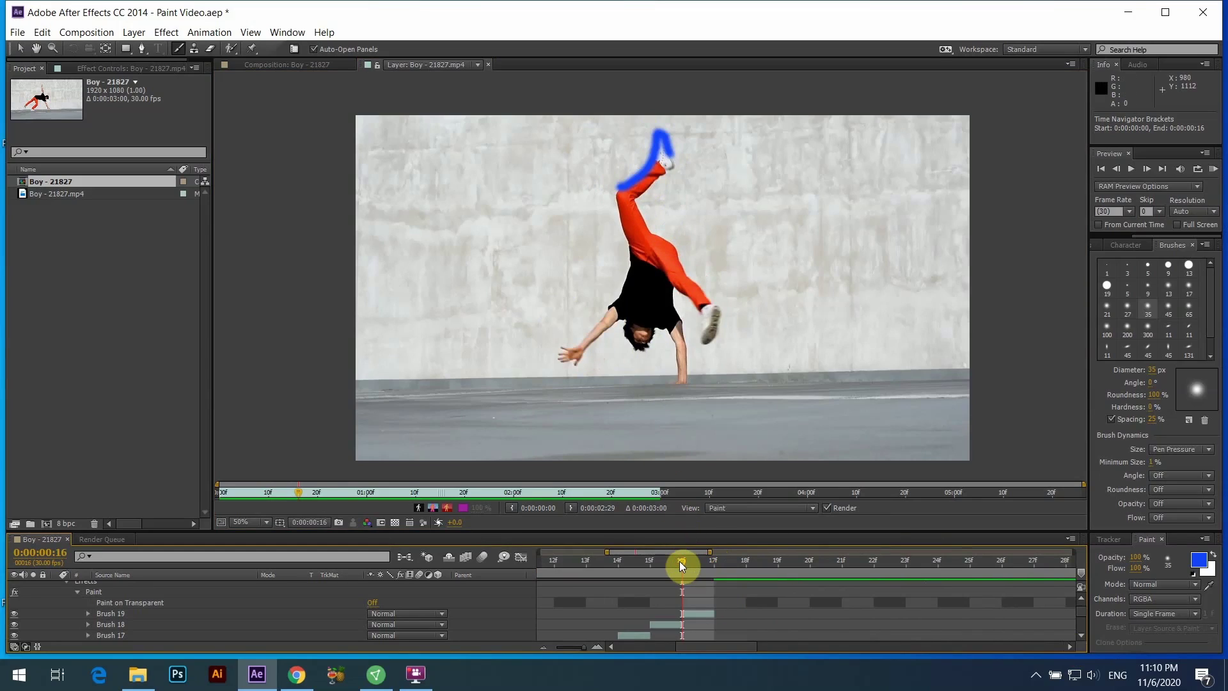
{"action": "left_click", "coordinate": [714, 561]}
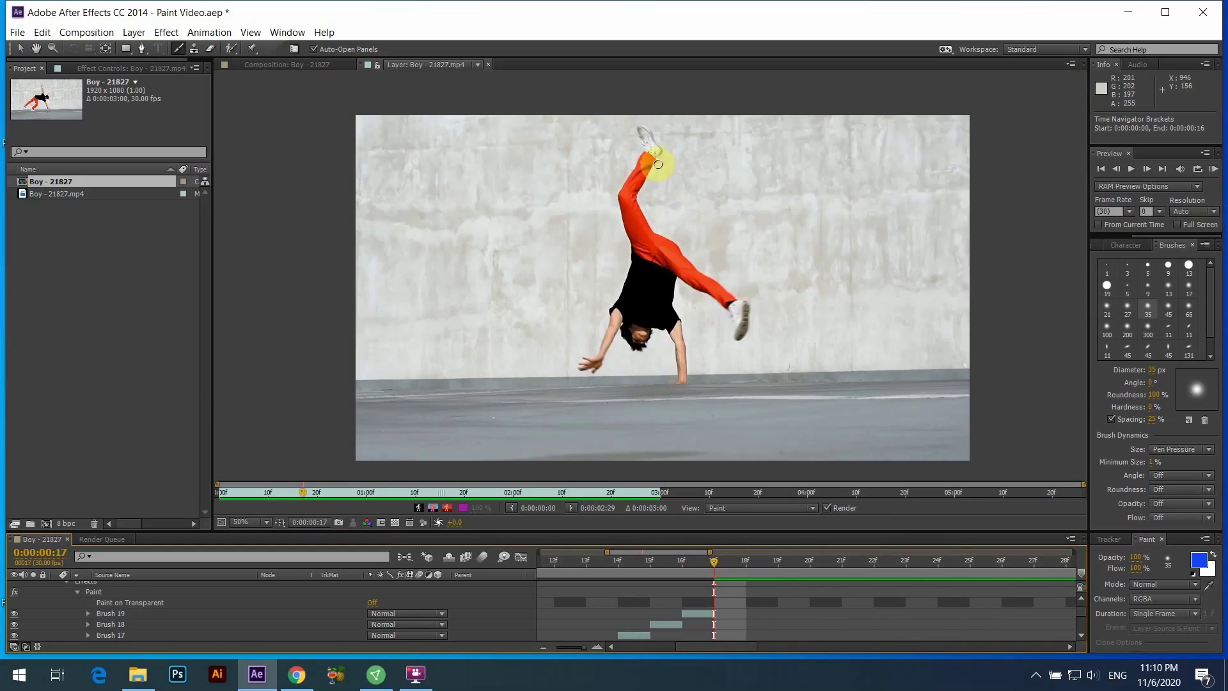
{"action": "left_click_drag", "start_coordinate": [651, 179], "coordinate": [640, 206]}
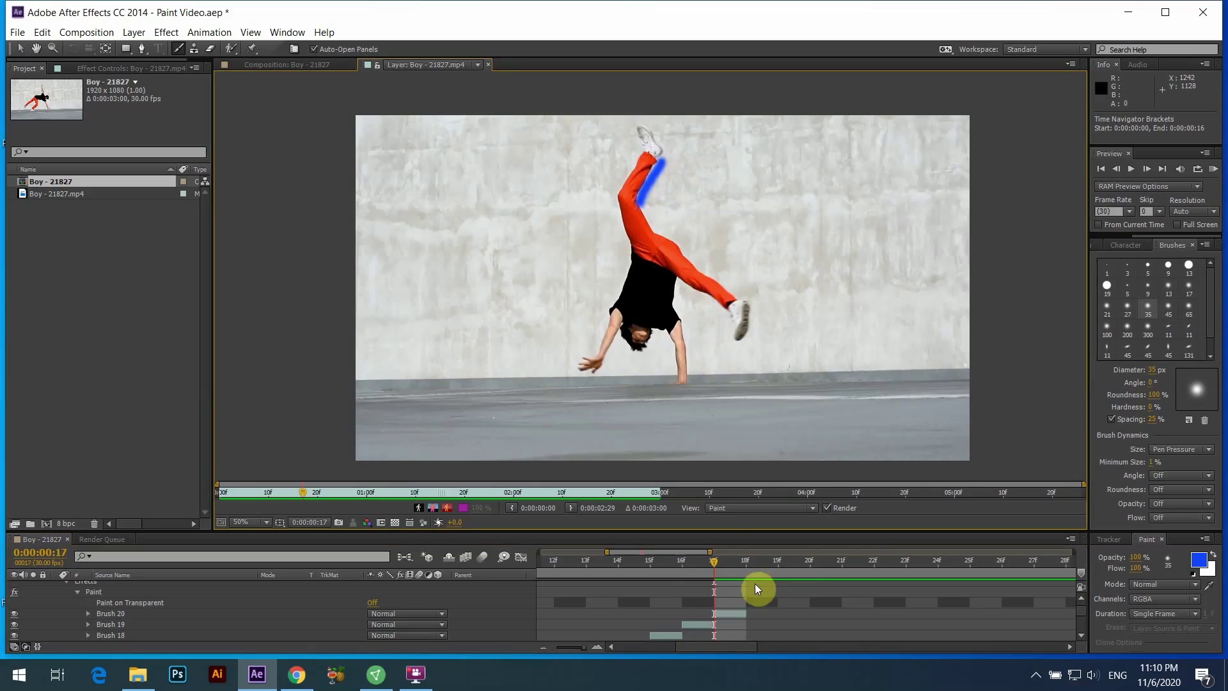
{"action": "left_click", "coordinate": [747, 566]}
{"action": "left_click_drag", "start_coordinate": [646, 206], "coordinate": [703, 259]}
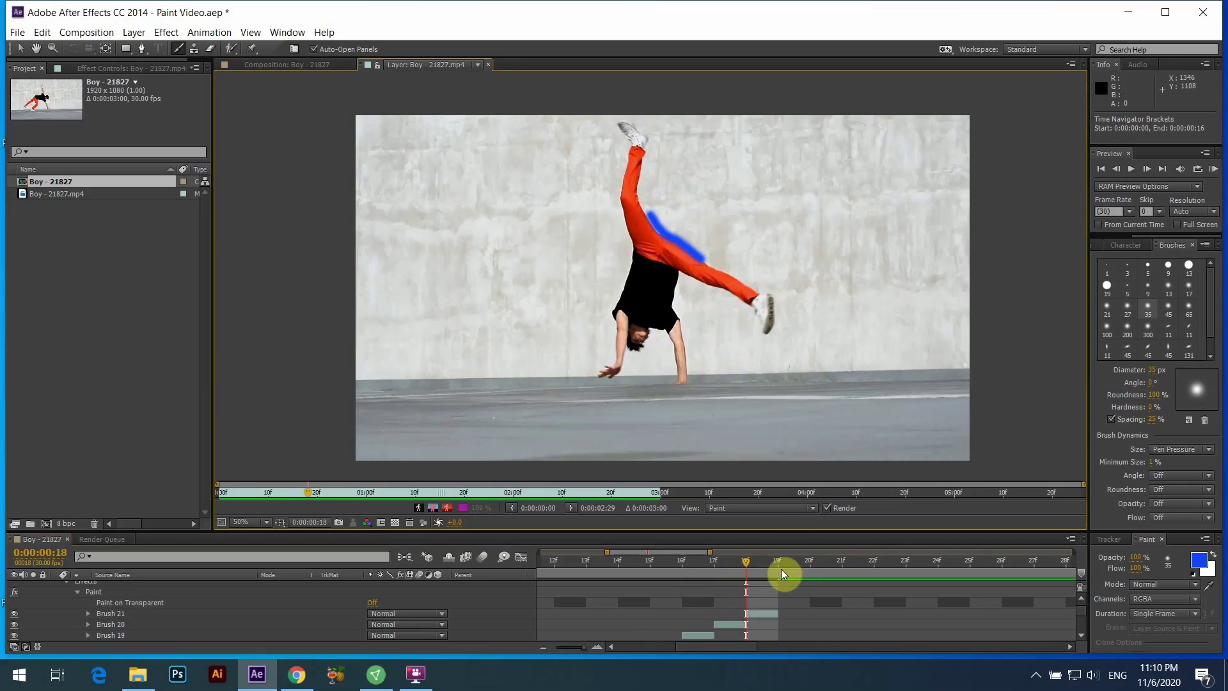
- Paint a blue stroke along the extended leg's upper edge on frame 19 and one around its foot on frame 20
{"action": "left_click_drag", "start_coordinate": [701, 254], "coordinate": [761, 274]}
{"action": "left_click", "coordinate": [809, 565]}
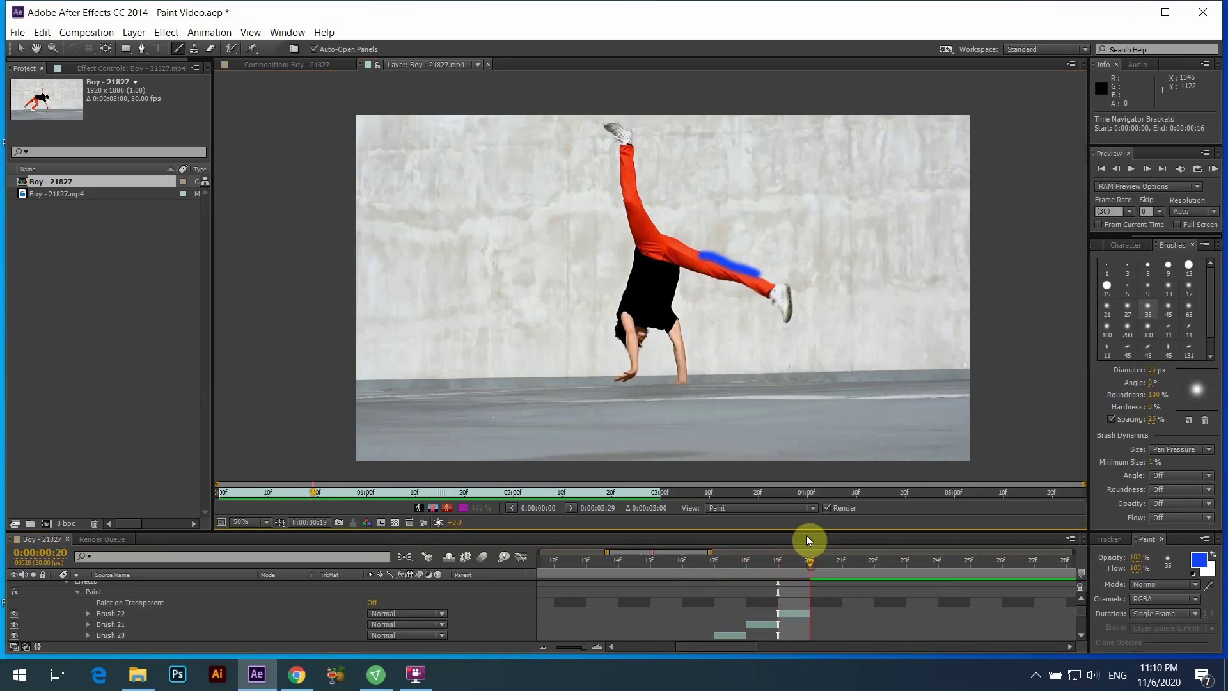
{"action": "left_click_drag", "start_coordinate": [803, 302], "coordinate": [801, 310]}
- Paint blue strokes beneath the extended leg on frame 21 and from under the thigh down to the torso on frame 22
{"action": "left_click", "coordinate": [844, 565]}
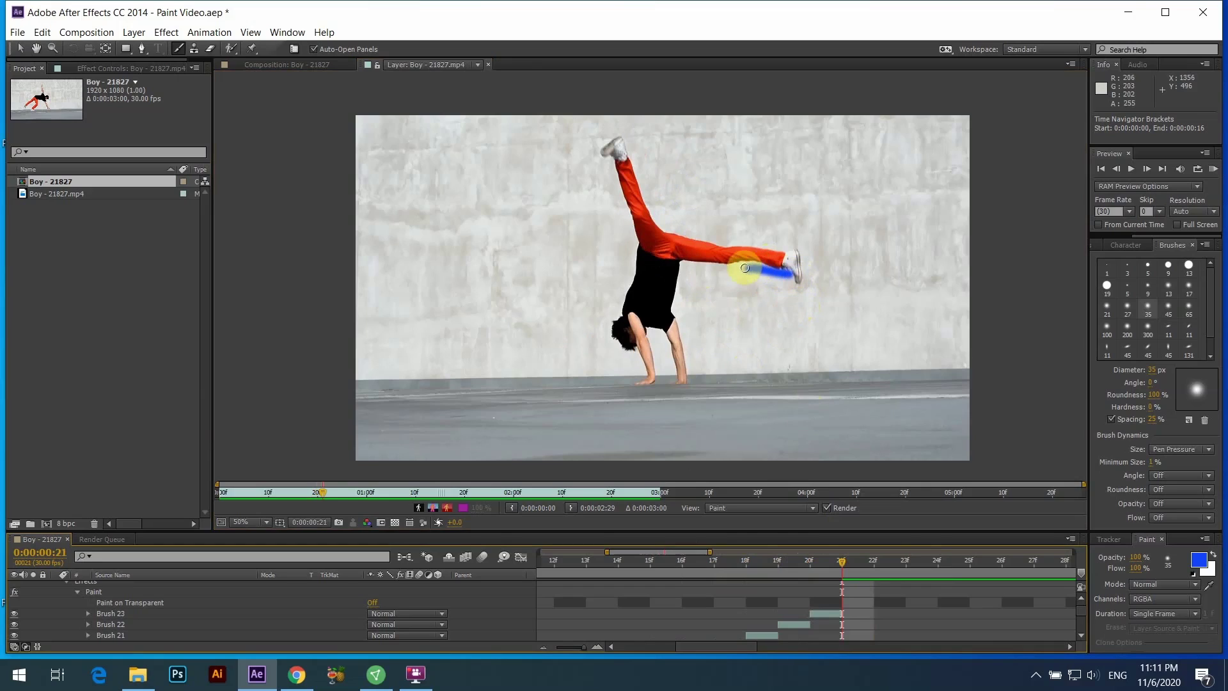
{"action": "left_click_drag", "start_coordinate": [745, 267], "coordinate": [711, 269]}
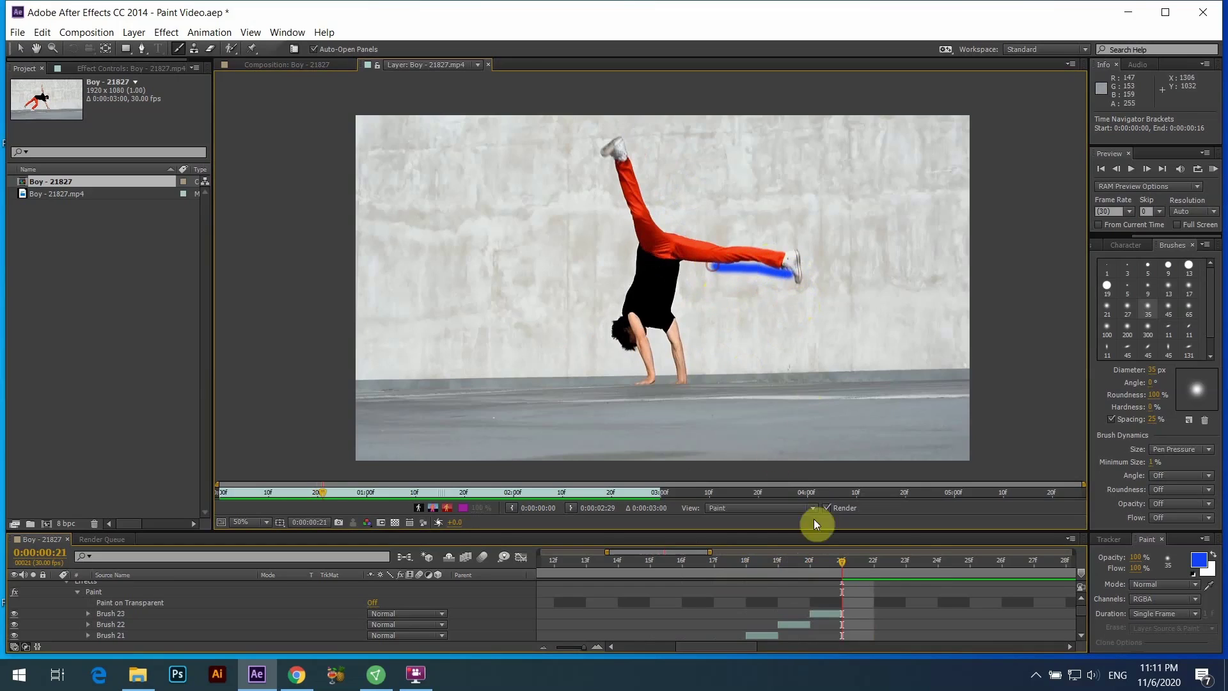
{"action": "left_click", "coordinate": [870, 561]}
{"action": "mouse_move", "coordinate": [717, 257]}
{"action": "left_mouse_down"}
{"action": "mouse_move", "coordinate": [685, 259]}
{"action": "mouse_move", "coordinate": [679, 286]}
{"action": "left_mouse_up"}
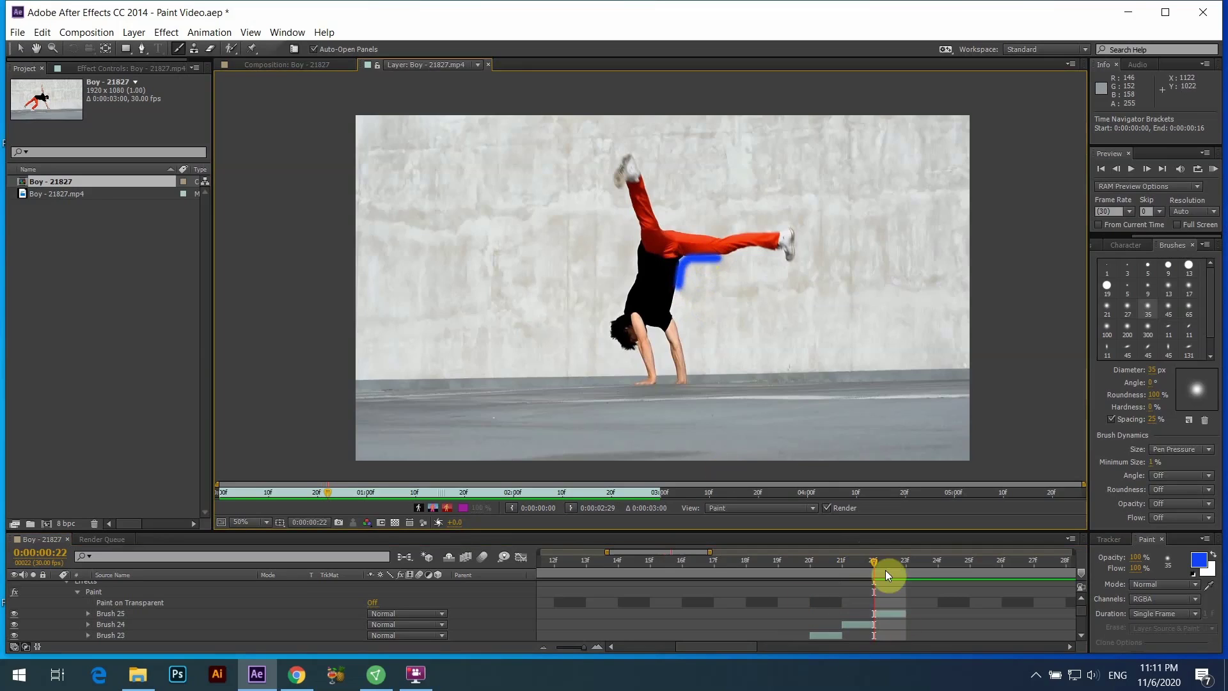
- Paint blue strokes from the lower torso onto the supporting arm on frame 23 and down that arm to the hand on frame 24
{"action": "left_click", "coordinate": [908, 560]}
{"action": "left_click_drag", "start_coordinate": [671, 301], "coordinate": [687, 354]}
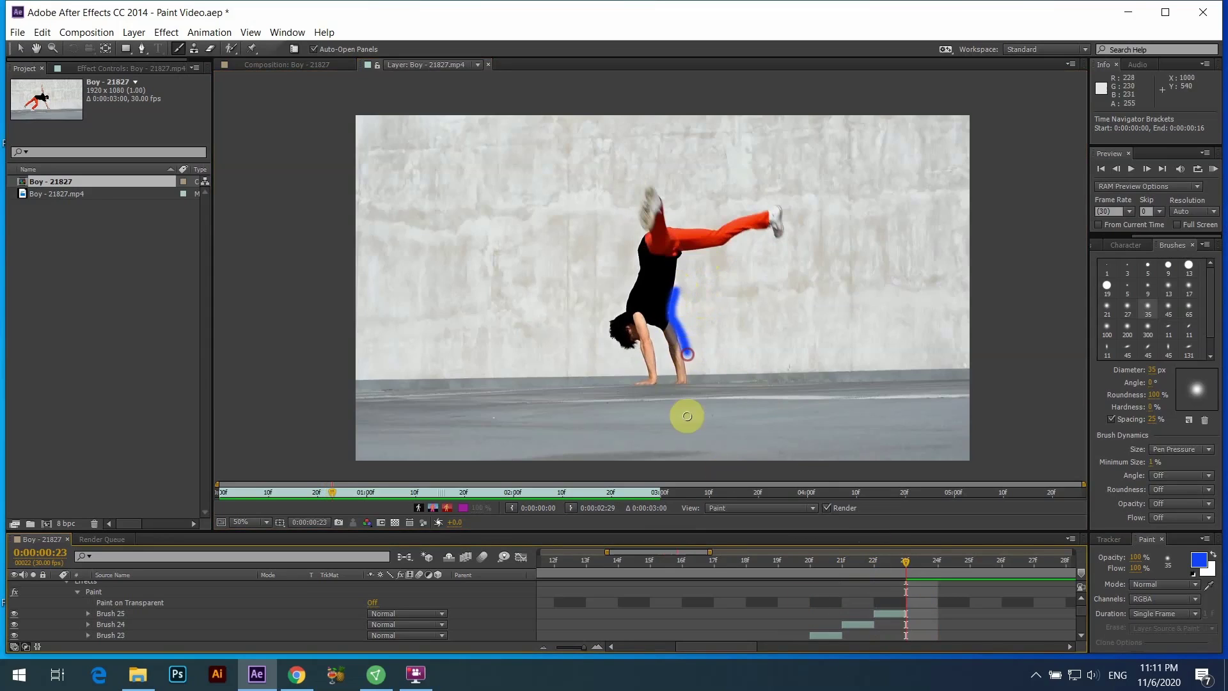
{"action": "left_click", "coordinate": [939, 561]}
{"action": "left_click_drag", "start_coordinate": [683, 349], "coordinate": [689, 384]}
- Paint blue strokes between the arms on frame 25, down to the planted hand on frame 26, and up the front arm's outer side on frame 27
{"action": "left_click", "coordinate": [969, 562]}
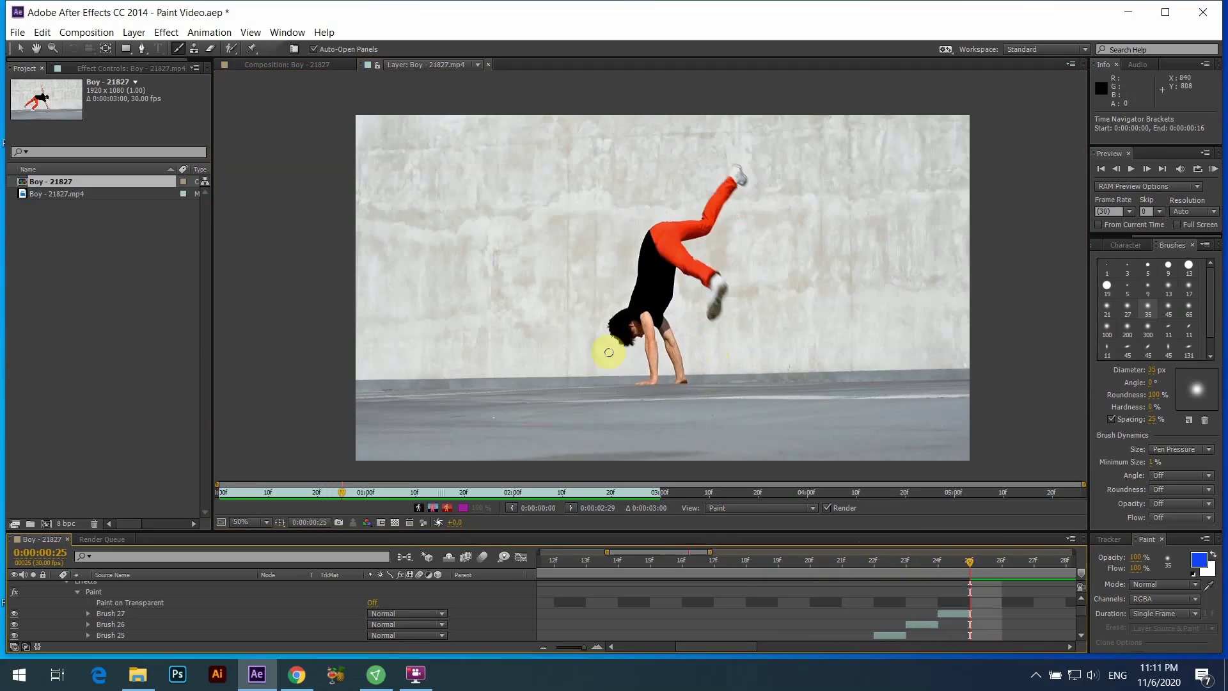
{"action": "mouse_move", "coordinate": [670, 372]}
{"action": "left_mouse_down"}
{"action": "mouse_move", "coordinate": [653, 336]}
{"action": "mouse_move", "coordinate": [669, 371]}
{"action": "left_mouse_up"}
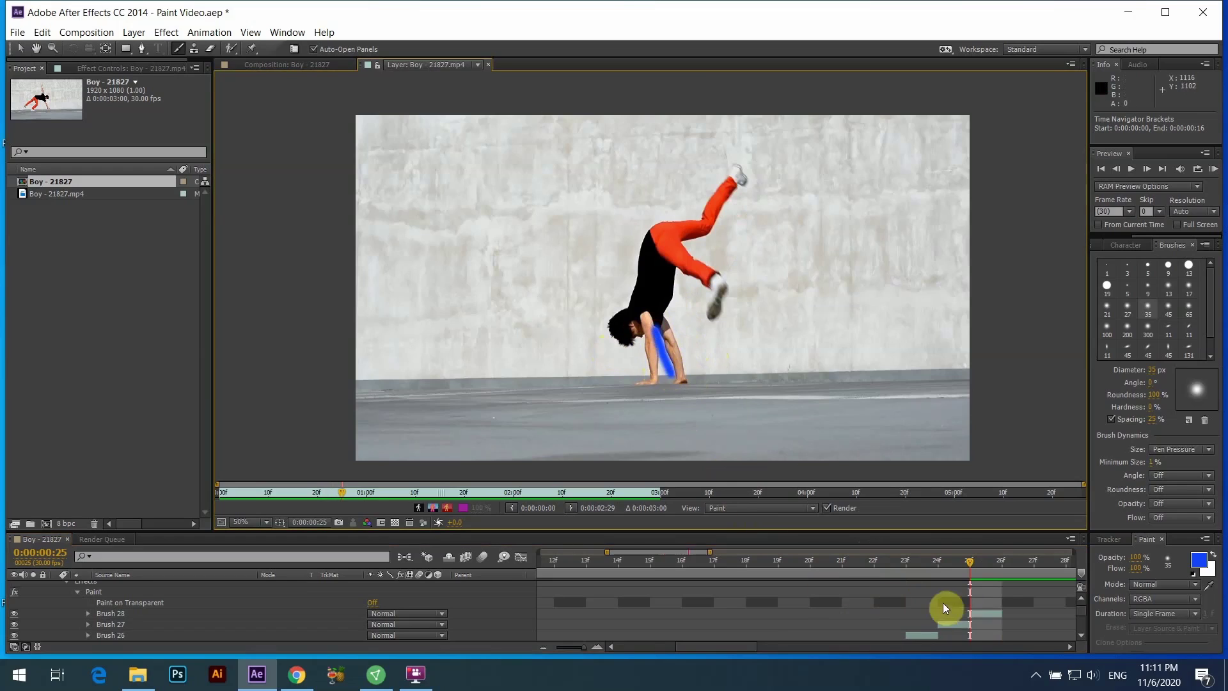
{"action": "left_click", "coordinate": [1003, 565]}
{"action": "left_click_drag", "start_coordinate": [662, 364], "coordinate": [650, 389]}
{"action": "left_click", "coordinate": [1031, 562]}
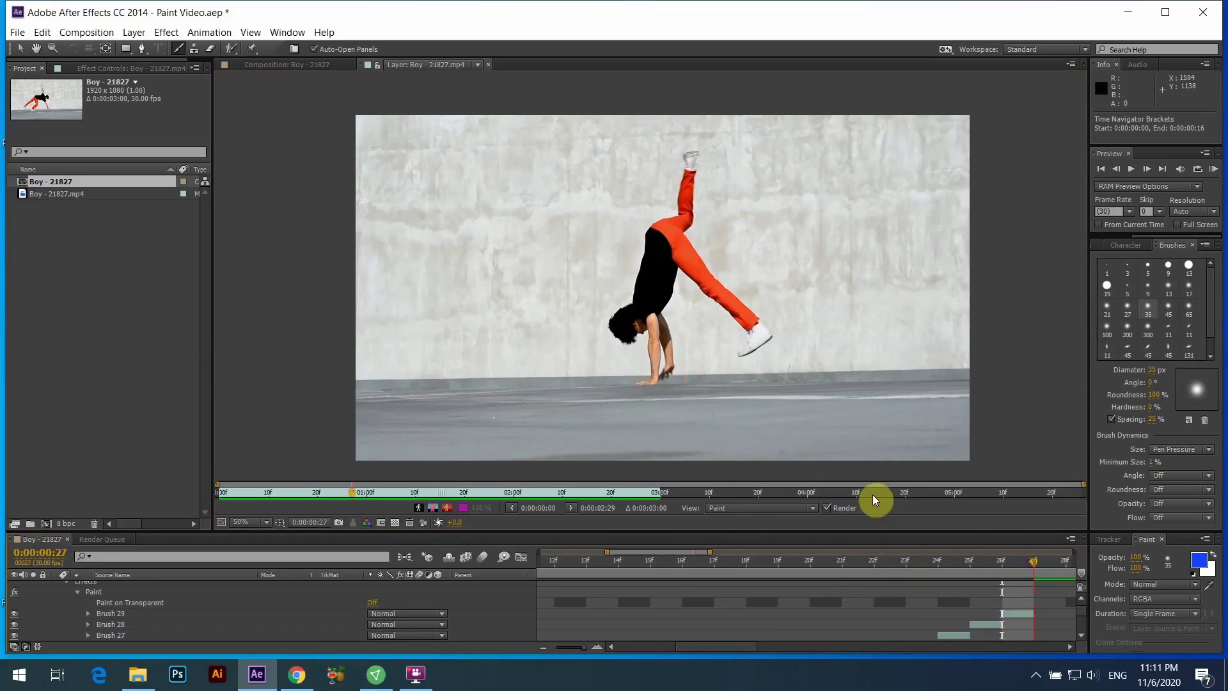
{"action": "left_click_drag", "start_coordinate": [645, 375], "coordinate": [643, 333]}
- Paint blue strokes around the dancer's hair on frame 28 and from the head onto the upper back on frame 29
{"action": "left_click_drag", "start_coordinate": [1066, 643], "coordinate": [1067, 643]}
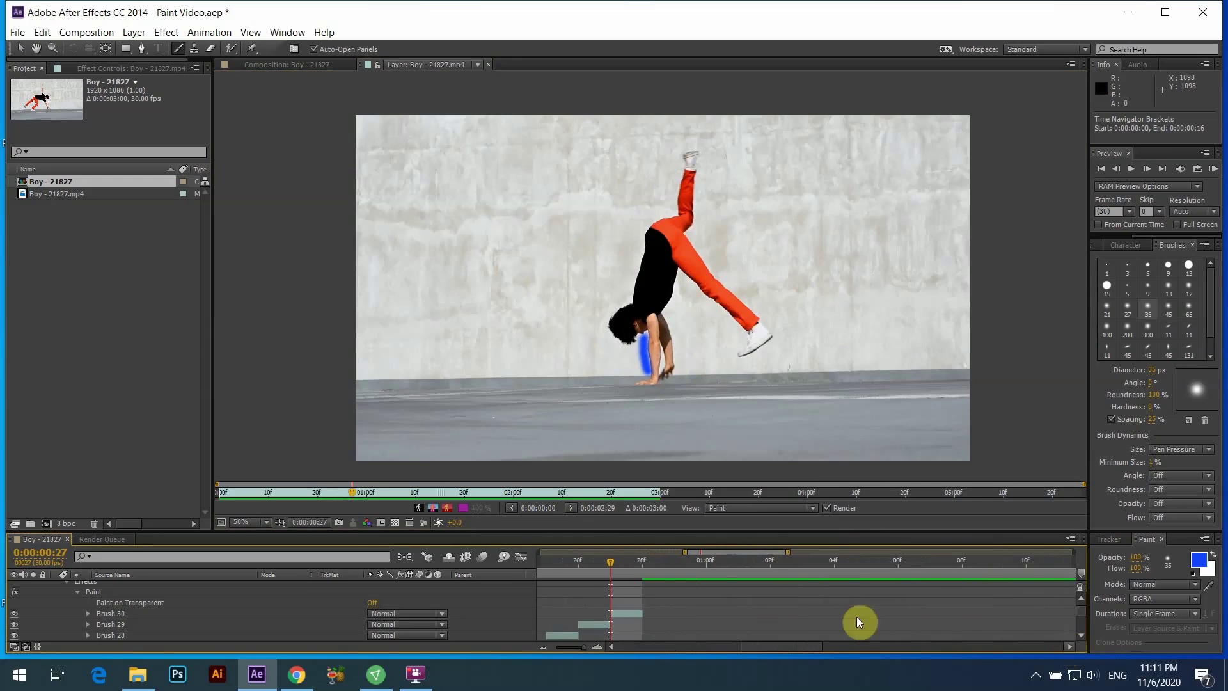
{"action": "left_click", "coordinate": [640, 559]}
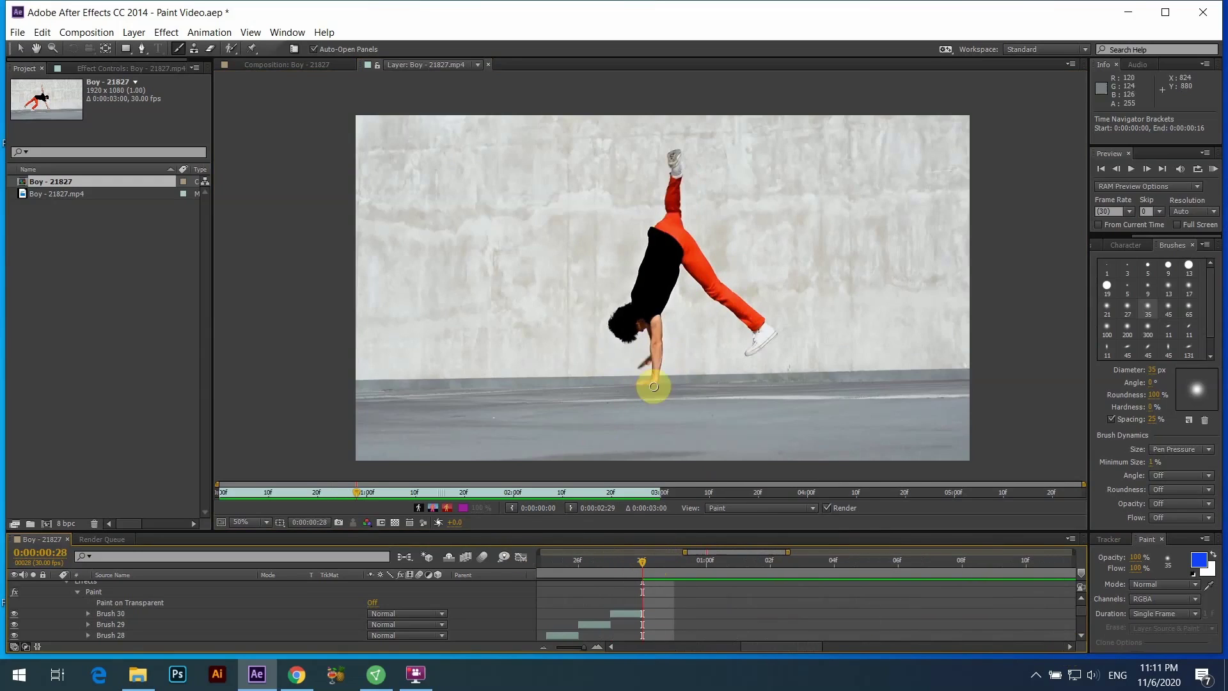
{"action": "left_click_drag", "start_coordinate": [616, 312], "coordinate": [619, 308]}
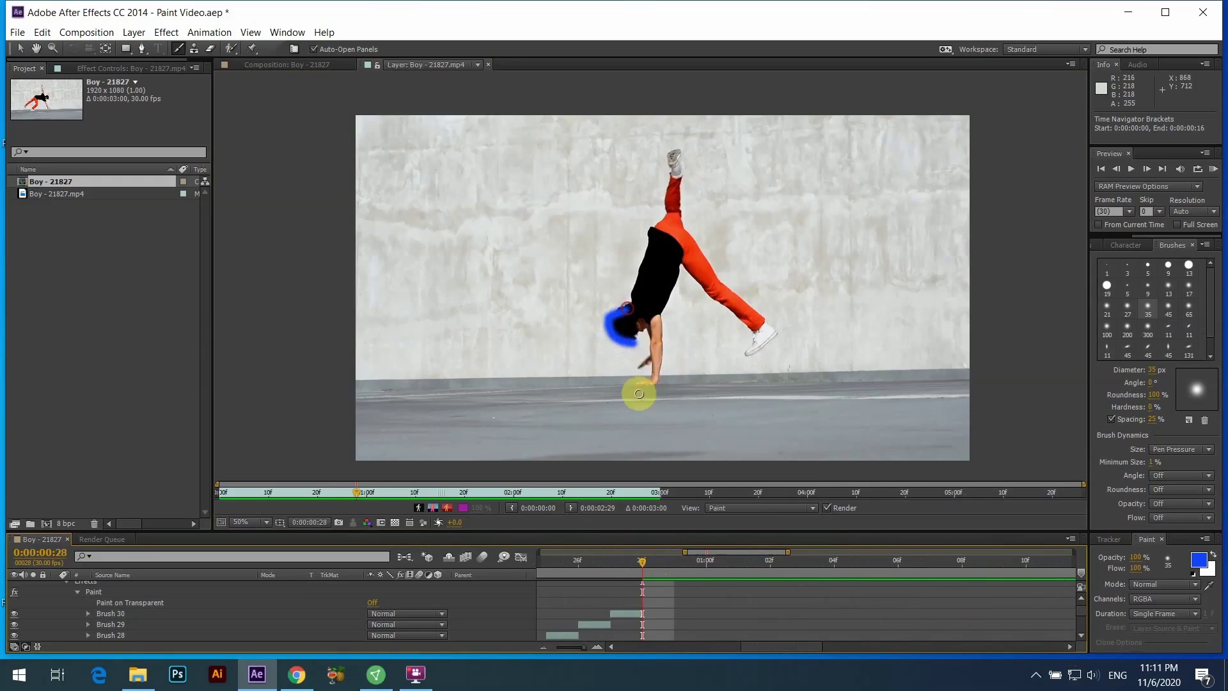
{"action": "left_click", "coordinate": [675, 562]}
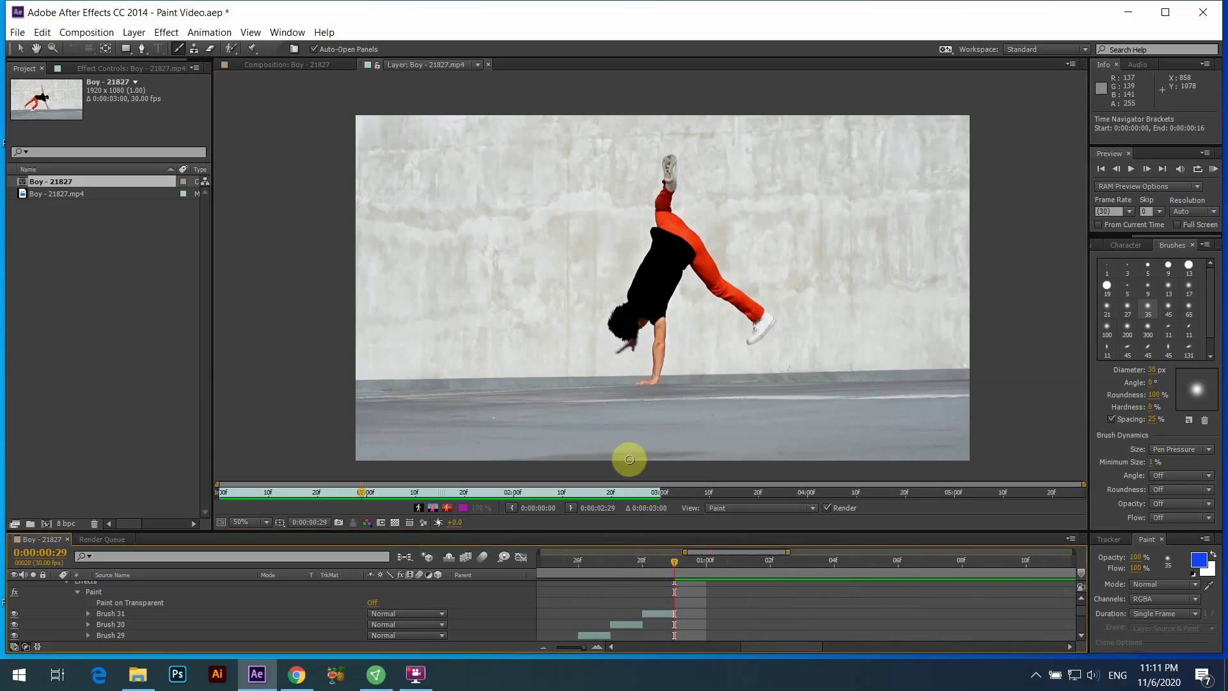
{"action": "left_click_drag", "start_coordinate": [623, 299], "coordinate": [640, 257]}
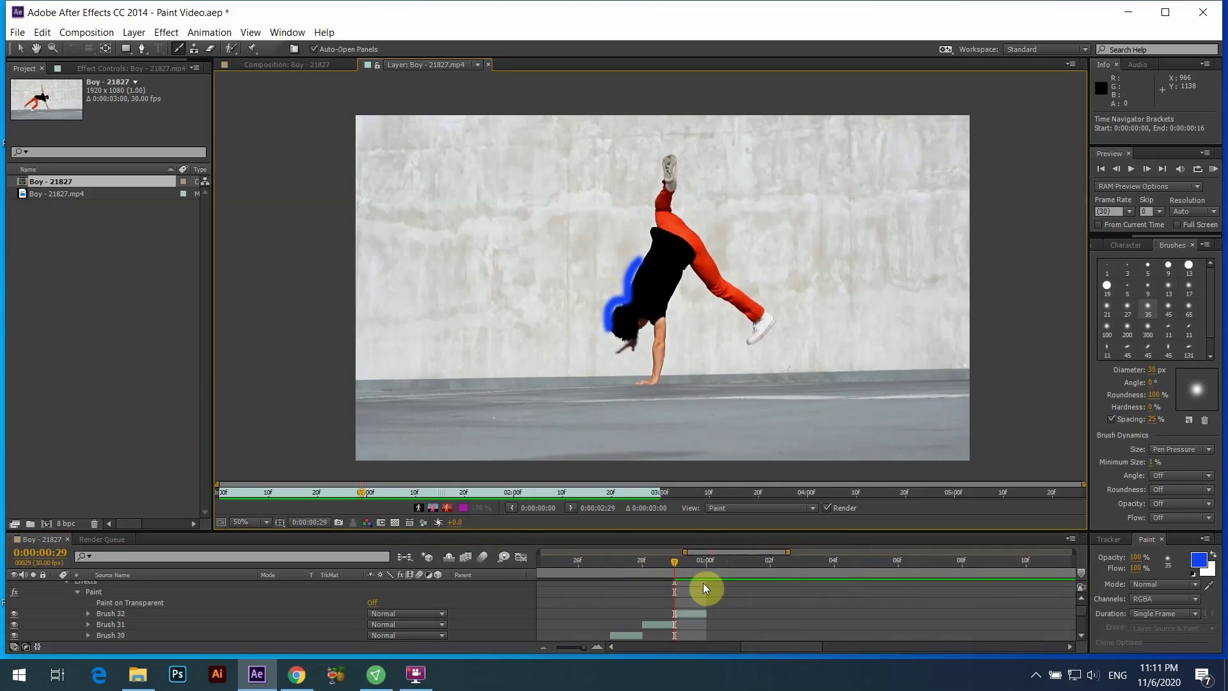
- Paint one blue stroke per frame from 1:00 to 1:05, travelling up the back and along the legs to the raised feet
{"action": "key", "text": "Page_Down"}
{"action": "mouse_move", "coordinate": [628, 280]}
{"action": "left_mouse_down"}
{"action": "mouse_move", "coordinate": [658, 237]}
{"action": "mouse_move", "coordinate": [645, 187]}
{"action": "mouse_move", "coordinate": [643, 200]}
{"action": "mouse_move", "coordinate": [660, 175]}
{"action": "mouse_move", "coordinate": [692, 174]}
{"action": "mouse_move", "coordinate": [727, 227]}
{"action": "mouse_move", "coordinate": [679, 161]}
{"action": "mouse_move", "coordinate": [733, 163]}
{"action": "left_mouse_up"}
{"action": "key", "text": "Page_Down"}
{"action": "key", "text": "Page_Down"}
{"action": "key", "text": "Page_Down"}
{"action": "key", "text": "Page_Down"}
{"action": "mouse_move", "coordinate": [733, 170]}
{"action": "left_mouse_down"}
{"action": "mouse_move", "coordinate": [762, 125]}
{"action": "mouse_move", "coordinate": [778, 170]}
{"action": "mouse_move", "coordinate": [792, 139]}
{"action": "left_mouse_up"}
{"action": "key", "text": "Page_Down"}
{"action": "key", "text": "Page_Down"}
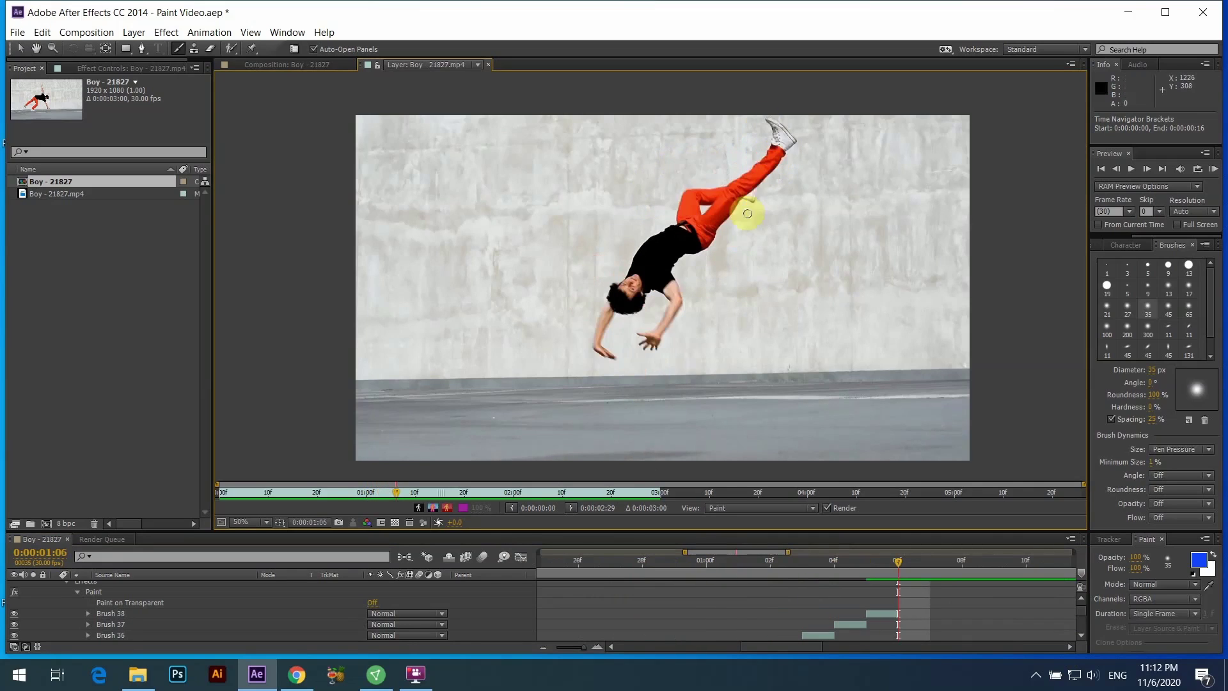
- Continue the single-frame blue strokes from frame 1:06, travelling down the underside of the legs and torso to the arms
{"action": "left_click_drag", "start_coordinate": [752, 188], "coordinate": [718, 266]}
{"action": "key", "text": "Page_Down"}
{"action": "mouse_move", "coordinate": [735, 220]}
{"action": "left_mouse_down"}
{"action": "mouse_move", "coordinate": [696, 259]}
{"action": "mouse_move", "coordinate": [689, 372]}
{"action": "left_mouse_up"}
{"action": "key", "text": "Page_Down"}
{"action": "key", "text": "Page_Down"}
- Paint blue strokes frame by frame up the torso and bent leg toward the raised foot, through frame 1:14
{"action": "mouse_move", "coordinate": [683, 320]}
{"action": "left_mouse_down"}
{"action": "mouse_move", "coordinate": [681, 398]}
{"action": "mouse_move", "coordinate": [643, 275]}
{"action": "left_mouse_up"}
{"action": "key", "text": "Page_Down"}
{"action": "key", "text": "Page_Down"}
{"action": "key", "text": "Page_Down"}
{"action": "key", "text": "Page_Down"}
{"action": "mouse_move", "coordinate": [678, 211]}
{"action": "left_mouse_down"}
{"action": "mouse_move", "coordinate": [659, 291]}
{"action": "mouse_move", "coordinate": [684, 181]}
{"action": "mouse_move", "coordinate": [643, 199]}
{"action": "mouse_move", "coordinate": [645, 142]}
{"action": "left_mouse_up"}
{"action": "key", "text": "Page_Down"}
{"action": "key", "text": "Page_Down"}
- Paint one blue stroke per frame from the raised foot on 1:15 over the leg and down the body to the hand on 1:21
{"action": "left_click", "coordinate": [1069, 646]}
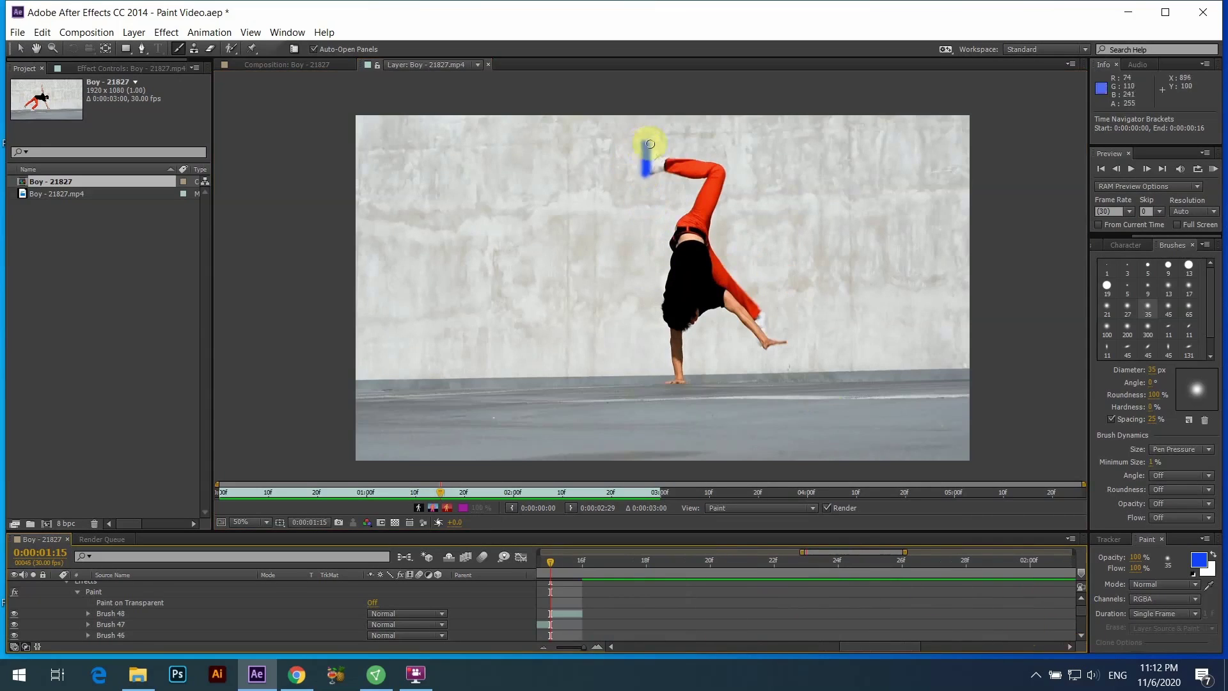
{"action": "key", "text": "Page_Down"}
{"action": "key", "text": "Page_Down"}
{"action": "mouse_move", "coordinate": [671, 131]}
{"action": "left_mouse_down"}
{"action": "mouse_move", "coordinate": [721, 168]}
{"action": "mouse_move", "coordinate": [743, 166]}
{"action": "mouse_move", "coordinate": [747, 206]}
{"action": "mouse_move", "coordinate": [724, 222]}
{"action": "mouse_move", "coordinate": [765, 192]}
{"action": "mouse_move", "coordinate": [735, 256]}
{"action": "left_mouse_up"}
{"action": "key", "text": "Page_Down"}
{"action": "key", "text": "Page_Down"}
{"action": "key", "text": "Page_Down"}
{"action": "mouse_move", "coordinate": [755, 214]}
{"action": "left_mouse_down"}
{"action": "mouse_move", "coordinate": [738, 284]}
{"action": "mouse_move", "coordinate": [742, 383]}
{"action": "left_mouse_up"}
{"action": "key", "text": "Page_Down"}
{"action": "key", "text": "Page_Down"}
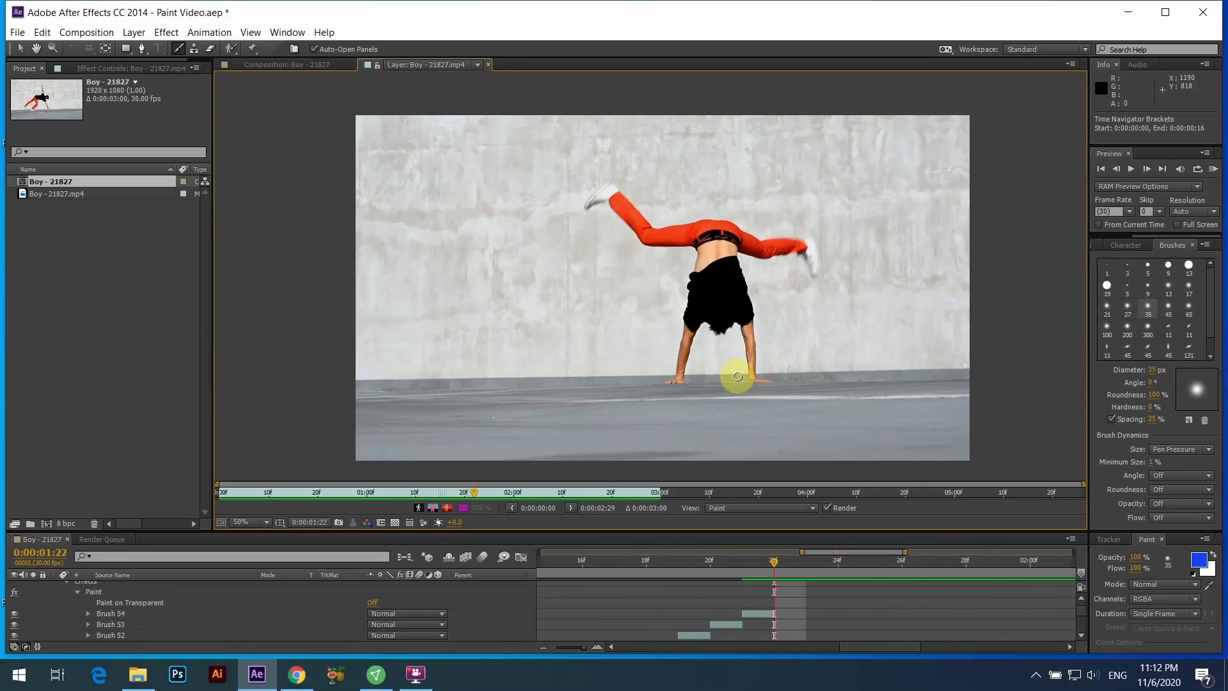
- Continue the single-frame blue strokes from frame 1:22 along the inner arm, up the body, around the legs, and back down
{"action": "left_click_drag", "start_coordinate": [748, 311], "coordinate": [736, 384]}
{"action": "key", "text": "Page_Down"}
{"action": "mouse_move", "coordinate": [704, 314]}
{"action": "left_mouse_down"}
{"action": "mouse_move", "coordinate": [666, 384]}
{"action": "mouse_move", "coordinate": [672, 307]}
{"action": "mouse_move", "coordinate": [680, 317]}
{"action": "mouse_move", "coordinate": [713, 227]}
{"action": "mouse_move", "coordinate": [685, 199]}
{"action": "mouse_move", "coordinate": [721, 177]}
{"action": "left_mouse_up"}
{"action": "key", "text": "Page_Down"}
{"action": "key", "text": "Page_Down"}
{"action": "key", "text": "Page_Down"}
{"action": "key", "text": "Page_Down"}
{"action": "key", "text": "Page_Down"}
{"action": "key", "text": "Page_Down"}
{"action": "mouse_move", "coordinate": [758, 174]}
{"action": "left_mouse_down"}
{"action": "mouse_move", "coordinate": [771, 230]}
{"action": "mouse_move", "coordinate": [762, 200]}
{"action": "mouse_move", "coordinate": [746, 227]}
{"action": "mouse_move", "coordinate": [816, 261]}
{"action": "mouse_move", "coordinate": [832, 301]}
{"action": "mouse_move", "coordinate": [800, 348]}
{"action": "mouse_move", "coordinate": [808, 315]}
{"action": "mouse_move", "coordinate": [773, 328]}
{"action": "mouse_move", "coordinate": [755, 380]}
{"action": "mouse_move", "coordinate": [735, 325]}
{"action": "left_mouse_up"}
{"action": "key", "text": "Page_Down"}
{"action": "key", "text": "Page_Down"}
{"action": "key", "text": "Page_Down"}
{"action": "key", "text": "Page_Down"}
{"action": "key", "text": "Page_Down"}
{"action": "key", "text": "Page_Down"}
{"action": "key", "text": "Page_Down"}
{"action": "key", "text": "Page_Down"}
{"action": "key", "text": "Page_Down"}
- Carry the blue strokes frame by frame from the dancer's lower outline up the body toward the raised leg
{"action": "left_click_drag", "start_coordinate": [906, 645], "coordinate": [1018, 647]}
{"action": "key", "text": "Page_Up"}
{"action": "key", "text": "Page_Down"}
{"action": "mouse_move", "coordinate": [735, 320]}
{"action": "left_mouse_down"}
{"action": "mouse_move", "coordinate": [717, 270]}
{"action": "mouse_move", "coordinate": [674, 326]}
{"action": "mouse_move", "coordinate": [671, 315]}
{"action": "mouse_move", "coordinate": [665, 364]}
{"action": "mouse_move", "coordinate": [620, 341]}
{"action": "mouse_move", "coordinate": [710, 243]}
{"action": "mouse_move", "coordinate": [677, 195]}
{"action": "mouse_move", "coordinate": [637, 199]}
{"action": "mouse_move", "coordinate": [701, 234]}
{"action": "left_mouse_up"}
{"action": "key", "text": "Page_Down"}
{"action": "key", "text": "Page_Down"}
{"action": "key", "text": "Page_Down"}
{"action": "key", "text": "Page_Down"}
{"action": "key", "text": "Page_Down"}
{"action": "key", "text": "Page_Down"}
{"action": "key", "text": "Page_Down"}
{"action": "key", "text": "Page_Down"}
{"action": "key", "text": "Page_Down"}
{"action": "key", "text": "Page_Down"}
{"action": "key", "text": "Page_Down"}
{"action": "key", "text": "Page_Up"}
{"action": "key", "text": "Page_Down"}
{"action": "mouse_move", "coordinate": [705, 234]}
{"action": "left_mouse_down"}
{"action": "mouse_move", "coordinate": [737, 204]}
{"action": "mouse_move", "coordinate": [745, 150]}
{"action": "left_mouse_up"}
{"action": "key", "text": "Page_Down"}
{"action": "key", "text": "Page_Down"}
- Paint one blue stroke per frame from the raised leg's tip down the outline and across to the opposite side
{"action": "mouse_move", "coordinate": [748, 144]}
{"action": "left_mouse_down"}
{"action": "mouse_move", "coordinate": [761, 143]}
{"action": "mouse_move", "coordinate": [757, 208]}
{"action": "mouse_move", "coordinate": [738, 226]}
{"action": "mouse_move", "coordinate": [790, 290]}
{"action": "mouse_move", "coordinate": [789, 314]}
{"action": "left_mouse_up"}
{"action": "key", "text": "Page_Down"}
{"action": "key", "text": "Page_Down"}
{"action": "key", "text": "Page_Down"}
{"action": "key", "text": "Page_Down"}
{"action": "key", "text": "Page_Down"}
{"action": "key", "text": "Page_Down"}
{"action": "mouse_move", "coordinate": [759, 257]}
{"action": "left_mouse_down"}
{"action": "mouse_move", "coordinate": [738, 363]}
{"action": "mouse_move", "coordinate": [730, 326]}
{"action": "mouse_move", "coordinate": [699, 297]}
{"action": "mouse_move", "coordinate": [669, 326]}
{"action": "mouse_move", "coordinate": [684, 358]}
{"action": "mouse_move", "coordinate": [676, 389]}
{"action": "mouse_move", "coordinate": [676, 294]}
{"action": "left_mouse_up"}
{"action": "key", "text": "Page_Down"}
{"action": "key", "text": "Page_Down"}
{"action": "key", "text": "Page_Down"}
{"action": "key", "text": "Page_Down"}
{"action": "key", "text": "Page_Down"}
{"action": "key", "text": "Page_Down"}
{"action": "key", "text": "Page_Down"}
{"action": "key", "text": "Page_Down"}
- Continue the single-frame blue strokes along the torso and in between the bent legs through frame 3:16
{"action": "mouse_move", "coordinate": [668, 299]}
{"action": "left_mouse_down"}
{"action": "mouse_move", "coordinate": [634, 287]}
{"action": "mouse_move", "coordinate": [596, 301]}
{"action": "mouse_move", "coordinate": [640, 284]}
{"action": "left_mouse_up"}
{"action": "key", "text": "Page_Down"}
{"action": "key", "text": "Page_Down"}
{"action": "left_click_drag", "start_coordinate": [678, 256], "coordinate": [681, 254]}
{"action": "key", "text": "Page_Down"}
{"action": "mouse_move", "coordinate": [681, 254]}
{"action": "left_mouse_down"}
{"action": "mouse_move", "coordinate": [672, 212]}
{"action": "mouse_move", "coordinate": [651, 201]}
{"action": "mouse_move", "coordinate": [683, 155]}
{"action": "mouse_move", "coordinate": [669, 138]}
{"action": "mouse_move", "coordinate": [687, 162]}
{"action": "mouse_move", "coordinate": [680, 124]}
{"action": "mouse_move", "coordinate": [670, 189]}
{"action": "mouse_move", "coordinate": [690, 222]}
{"action": "mouse_move", "coordinate": [722, 239]}
{"action": "mouse_move", "coordinate": [703, 224]}
{"action": "mouse_move", "coordinate": [785, 238]}
{"action": "mouse_move", "coordinate": [775, 227]}
{"action": "mouse_move", "coordinate": [788, 203]}
{"action": "mouse_move", "coordinate": [793, 227]}
{"action": "mouse_move", "coordinate": [774, 254]}
{"action": "mouse_move", "coordinate": [773, 226]}
{"action": "mouse_move", "coordinate": [748, 225]}
{"action": "mouse_move", "coordinate": [709, 248]}
{"action": "left_mouse_up"}
{"action": "key", "text": "Page_Down"}
{"action": "key", "text": "Page_Down"}
{"action": "key", "text": "Page_Down"}
{"action": "key", "text": "Page_Down"}
{"action": "key", "text": "Page_Down"}
{"action": "key", "text": "Page_Down"}
{"action": "key", "text": "Page_Down"}
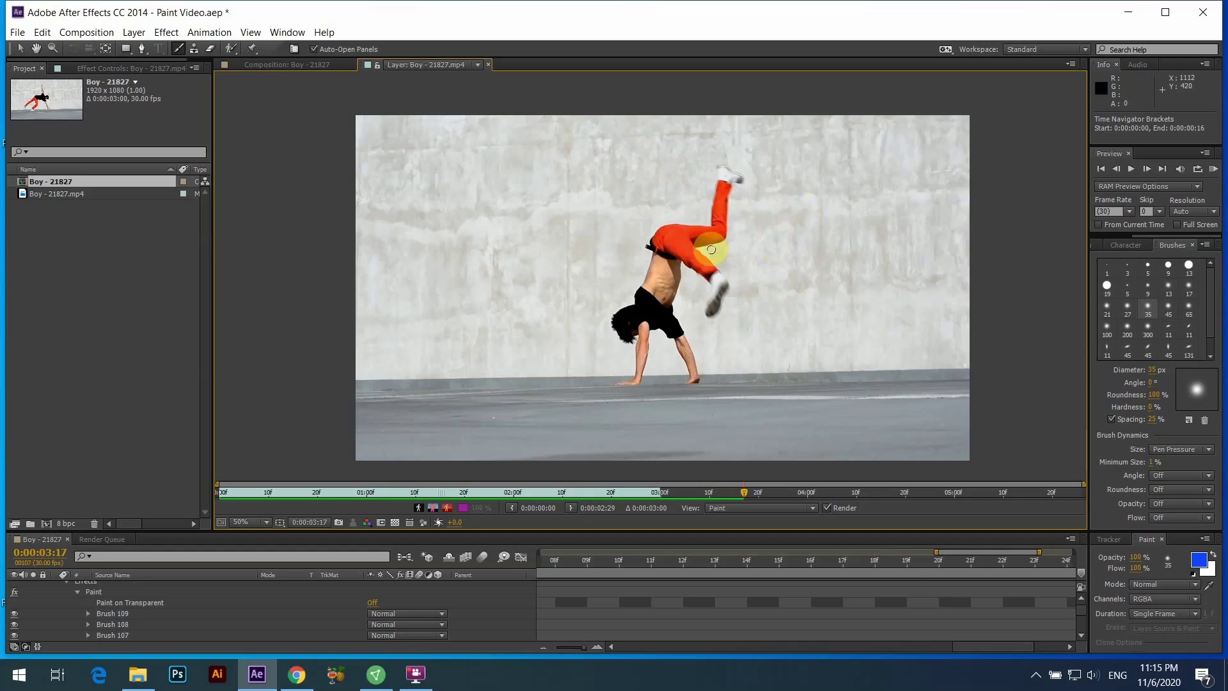
- Continue the single-frame blue strokes from frame 3:17, moving from between the legs down the torso to the supporting hand
{"action": "left_click_drag", "start_coordinate": [968, 644], "coordinate": [1004, 629]}
{"action": "key", "text": "Page_Up"}
{"action": "key", "text": "Page_Down"}
{"action": "mouse_move", "coordinate": [701, 250]}
{"action": "left_mouse_down"}
{"action": "mouse_move", "coordinate": [750, 321]}
{"action": "mouse_move", "coordinate": [734, 328]}
{"action": "mouse_move", "coordinate": [733, 349]}
{"action": "mouse_move", "coordinate": [708, 295]}
{"action": "mouse_move", "coordinate": [680, 286]}
{"action": "mouse_move", "coordinate": [681, 266]}
{"action": "mouse_move", "coordinate": [640, 375]}
{"action": "left_mouse_up"}
{"action": "key", "text": "Page_Down"}
{"action": "key", "text": "Page_Down"}
{"action": "key", "text": "Page_Up"}
{"action": "key", "text": "Page_Up"}
{"action": "key", "text": "Page_Down"}
{"action": "key", "text": "Page_Down"}
{"action": "key", "text": "Page_Down"}
{"action": "key", "text": "Page_Down"}
{"action": "key", "text": "Page_Down"}
{"action": "key", "text": "Page_Down"}
- Paint one blue stroke per frame from the supporting arm up the body to the raised leg
{"action": "mouse_move", "coordinate": [658, 355]}
{"action": "left_mouse_down"}
{"action": "mouse_move", "coordinate": [622, 367]}
{"action": "mouse_move", "coordinate": [634, 339]}
{"action": "mouse_move", "coordinate": [622, 320]}
{"action": "mouse_move", "coordinate": [591, 322]}
{"action": "mouse_move", "coordinate": [599, 289]}
{"action": "mouse_move", "coordinate": [586, 275]}
{"action": "mouse_move", "coordinate": [646, 236]}
{"action": "mouse_move", "coordinate": [683, 189]}
{"action": "mouse_move", "coordinate": [766, 181]}
{"action": "mouse_move", "coordinate": [676, 282]}
{"action": "mouse_move", "coordinate": [654, 381]}
{"action": "mouse_move", "coordinate": [615, 318]}
{"action": "mouse_move", "coordinate": [647, 218]}
{"action": "mouse_move", "coordinate": [652, 236]}
{"action": "mouse_move", "coordinate": [660, 208]}
{"action": "left_mouse_up"}
{"action": "key", "text": "Page_Down"}
{"action": "key", "text": "Page_Down"}
{"action": "key", "text": "Page_Down"}
{"action": "key", "text": "Page_Down"}
{"action": "key", "text": "Page_Down"}
{"action": "key", "text": "Page_Down"}
{"action": "key", "text": "Page_Down"}
{"action": "key", "text": "Page_Down"}
{"action": "key", "text": "Page_Down"}
{"action": "key", "text": "Page_Down"}
{"action": "key", "text": "Page_Down"}
{"action": "key", "text": "Page_Down"}
{"action": "key", "text": "Page_Down"}
- Carry the single-frame blue strokes from the raised foot down along the opposite side of the dancer's legs and body
{"action": "mouse_move", "coordinate": [664, 186]}
{"action": "left_mouse_down"}
{"action": "mouse_move", "coordinate": [604, 170]}
{"action": "mouse_move", "coordinate": [656, 154]}
{"action": "mouse_move", "coordinate": [708, 197]}
{"action": "mouse_move", "coordinate": [690, 265]}
{"action": "mouse_move", "coordinate": [757, 374]}
{"action": "mouse_move", "coordinate": [721, 370]}
{"action": "mouse_move", "coordinate": [695, 323]}
{"action": "mouse_move", "coordinate": [687, 341]}
{"action": "mouse_move", "coordinate": [669, 341]}
{"action": "mouse_move", "coordinate": [658, 374]}
{"action": "mouse_move", "coordinate": [642, 365]}
{"action": "mouse_move", "coordinate": [659, 255]}
{"action": "mouse_move", "coordinate": [678, 245]}
{"action": "mouse_move", "coordinate": [628, 200]}
{"action": "mouse_move", "coordinate": [648, 153]}
{"action": "mouse_move", "coordinate": [662, 174]}
{"action": "mouse_move", "coordinate": [728, 165]}
{"action": "mouse_move", "coordinate": [685, 208]}
{"action": "mouse_move", "coordinate": [731, 252]}
{"action": "mouse_move", "coordinate": [742, 320]}
{"action": "left_mouse_up"}
{"action": "key", "text": "Page_Down"}
{"action": "key", "text": "Page_Down"}
{"action": "key", "text": "Page_Down"}
{"action": "key", "text": "Page_Down"}
{"action": "key", "text": "Page_Down"}
{"action": "key", "text": "Page_Down"}
{"action": "key", "text": "Page_Down"}
{"action": "key", "text": "Page_Down"}
{"action": "key", "text": "Page_Down"}
{"action": "key", "text": "Page_Down"}
{"action": "key", "text": "Page_Down"}
{"action": "key", "text": "Page_Down"}
{"action": "key", "text": "Page_Down"}
{"action": "key", "text": "Page_Down"}
{"action": "key", "text": "Page_Down"}
{"action": "key", "text": "Page_Down"}
- Continue the blue strokes frame by frame down the torso and arm, and back across the dancer's lower outline
{"action": "mouse_move", "coordinate": [734, 266]}
{"action": "left_mouse_down"}
{"action": "mouse_move", "coordinate": [751, 322]}
{"action": "mouse_move", "coordinate": [730, 342]}
{"action": "mouse_move", "coordinate": [731, 327]}
{"action": "mouse_move", "coordinate": [721, 365]}
{"action": "left_mouse_up"}
{"action": "key", "text": "Page_Down"}
{"action": "key", "text": "Page_Down"}
{"action": "key", "text": "Page_Down"}
{"action": "mouse_move", "coordinate": [711, 307]}
{"action": "left_mouse_down"}
{"action": "mouse_move", "coordinate": [688, 250]}
{"action": "mouse_move", "coordinate": [646, 194]}
{"action": "mouse_move", "coordinate": [612, 190]}
{"action": "mouse_move", "coordinate": [608, 164]}
{"action": "mouse_move", "coordinate": [702, 157]}
{"action": "mouse_move", "coordinate": [747, 260]}
{"action": "mouse_move", "coordinate": [790, 268]}
{"action": "mouse_move", "coordinate": [816, 316]}
{"action": "mouse_move", "coordinate": [758, 330]}
{"action": "mouse_move", "coordinate": [735, 364]}
{"action": "mouse_move", "coordinate": [740, 385]}
{"action": "mouse_move", "coordinate": [725, 371]}
{"action": "mouse_move", "coordinate": [705, 259]}
{"action": "mouse_move", "coordinate": [641, 307]}
{"action": "mouse_move", "coordinate": [639, 333]}
{"action": "left_mouse_up"}
{"action": "key", "text": "Page_Down"}
{"action": "key", "text": "Page_Down"}
{"action": "key", "text": "Page_Down"}
{"action": "key", "text": "Page_Down"}
{"action": "key", "text": "Page_Down"}
{"action": "key", "text": "Page_Down"}
{"action": "key", "text": "Page_Down"}
{"action": "key", "text": "Page_Down"}
{"action": "key", "text": "Page_Down"}
{"action": "key", "text": "Page_Down"}
{"action": "key", "text": "Page_Down"}
{"action": "key", "text": "Page_Down"}
{"action": "key", "text": "Page_Down"}
- Paint one blue stroke per frame up to the raised foot, over both legs, and around the opposite foot through frame 5:17
{"action": "mouse_move", "coordinate": [655, 285]}
{"action": "left_mouse_down"}
{"action": "mouse_move", "coordinate": [702, 252]}
{"action": "mouse_move", "coordinate": [644, 217]}
{"action": "mouse_move", "coordinate": [642, 231]}
{"action": "mouse_move", "coordinate": [657, 187]}
{"action": "left_mouse_up"}
{"action": "key", "text": "Page_Down"}
{"action": "key", "text": "Page_Down"}
{"action": "key", "text": "Page_Down"}
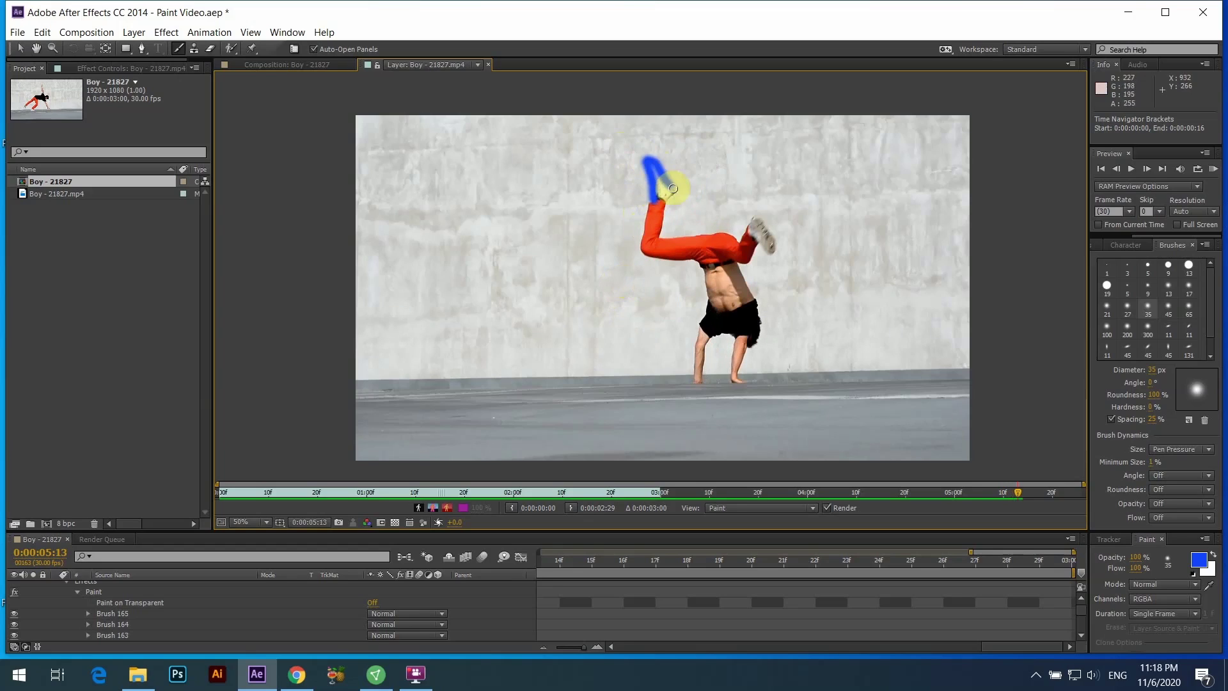
{"action": "key", "text": "Page_Down"}
{"action": "left_click_drag", "start_coordinate": [670, 253], "coordinate": [744, 238]}
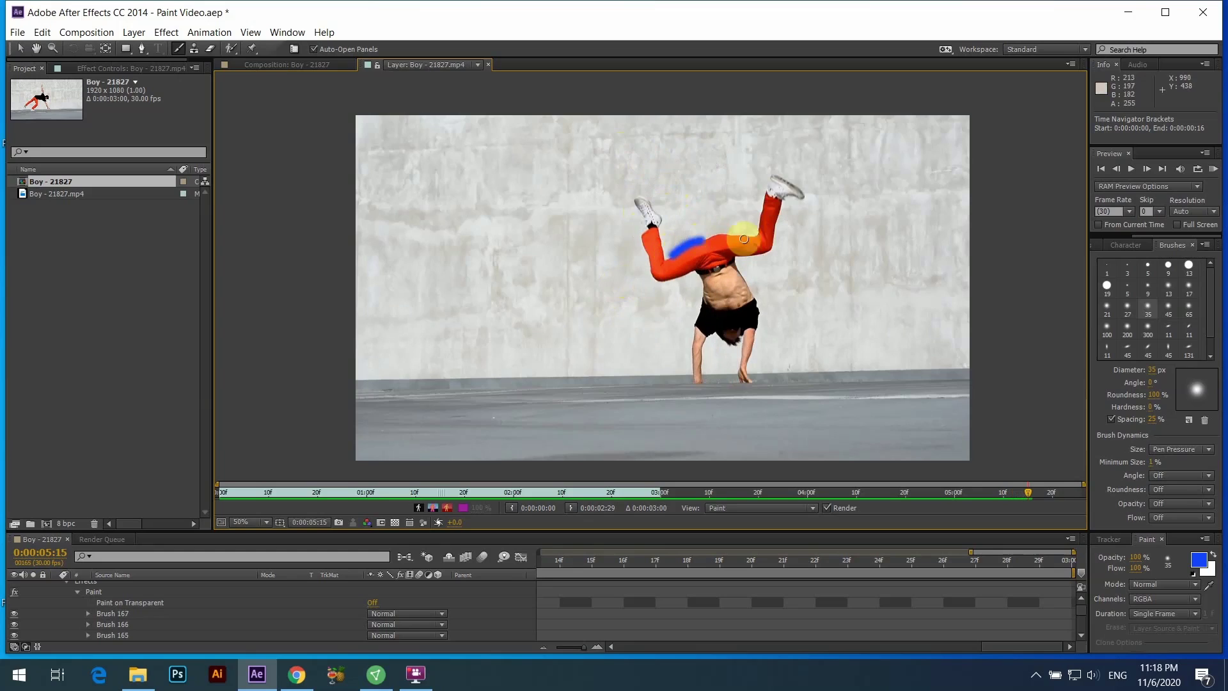
{"action": "key", "text": "Page_Down"}
{"action": "left_click_drag", "start_coordinate": [771, 168], "coordinate": [767, 220]}
{"action": "key", "text": "Page_Down"}
{"action": "left_click_drag", "start_coordinate": [761, 160], "coordinate": [782, 226]}
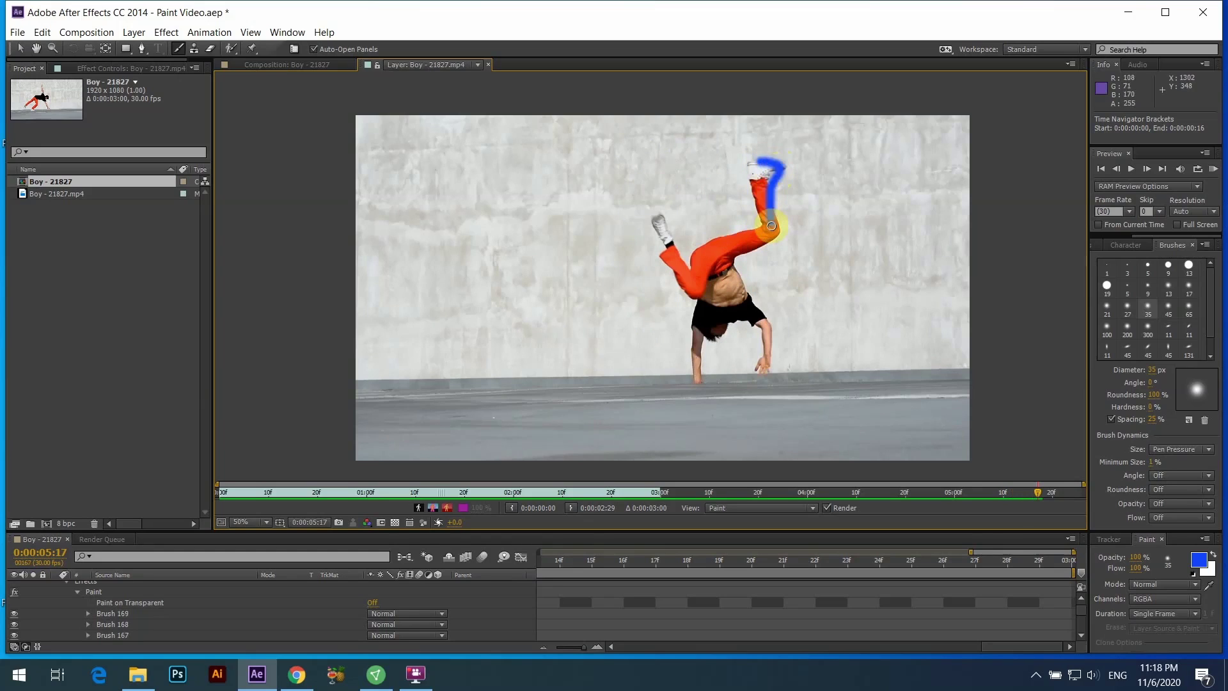
- Finish the single-frame blue strokes from the legs down the torso toward the hands through the clip's last frames
{"action": "key", "text": "Page_Down"}
{"action": "mouse_move", "coordinate": [735, 265]}
{"action": "left_mouse_down"}
{"action": "mouse_move", "coordinate": [754, 311]}
{"action": "mouse_move", "coordinate": [749, 294]}
{"action": "mouse_move", "coordinate": [806, 336]}
{"action": "mouse_move", "coordinate": [736, 305]}
{"action": "mouse_move", "coordinate": [707, 315]}
{"action": "mouse_move", "coordinate": [707, 365]}
{"action": "left_mouse_up"}
{"action": "key", "text": "Page_Down"}
{"action": "key", "text": "Page_Down"}
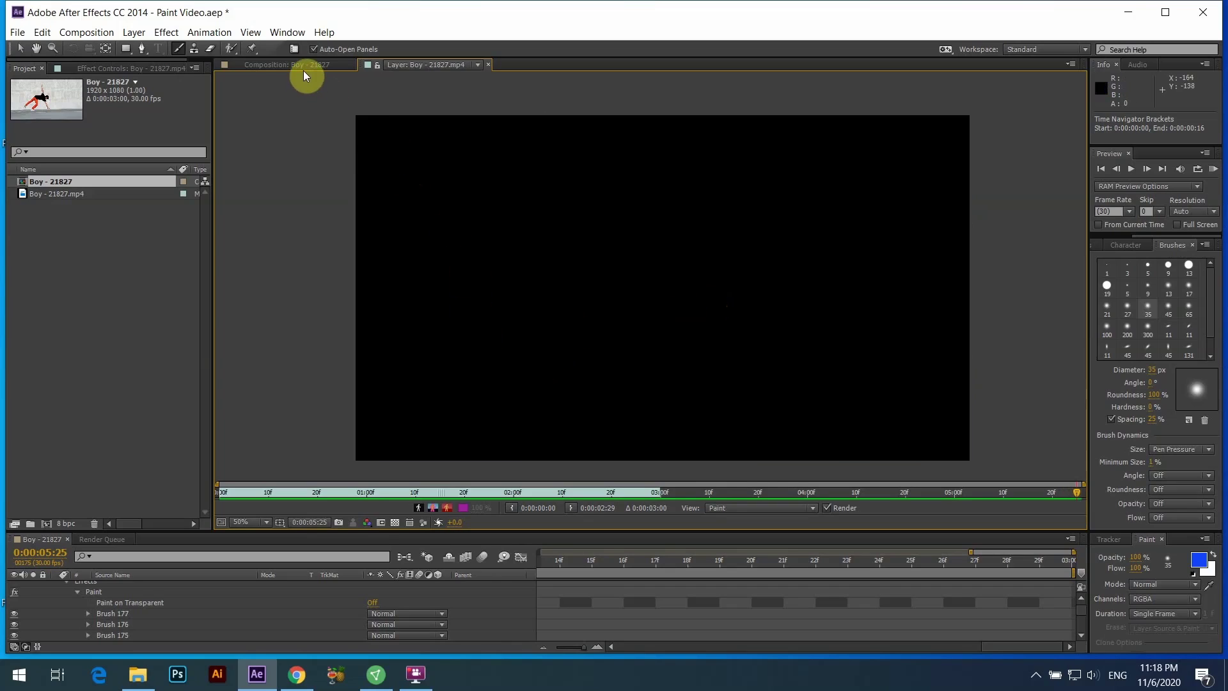
- Close the clip's layer view and return the playhead to 0:00 with the whole composition fitted in the timeline
{"action": "left_click_drag", "start_coordinate": [585, 647], "coordinate": [542, 647]}
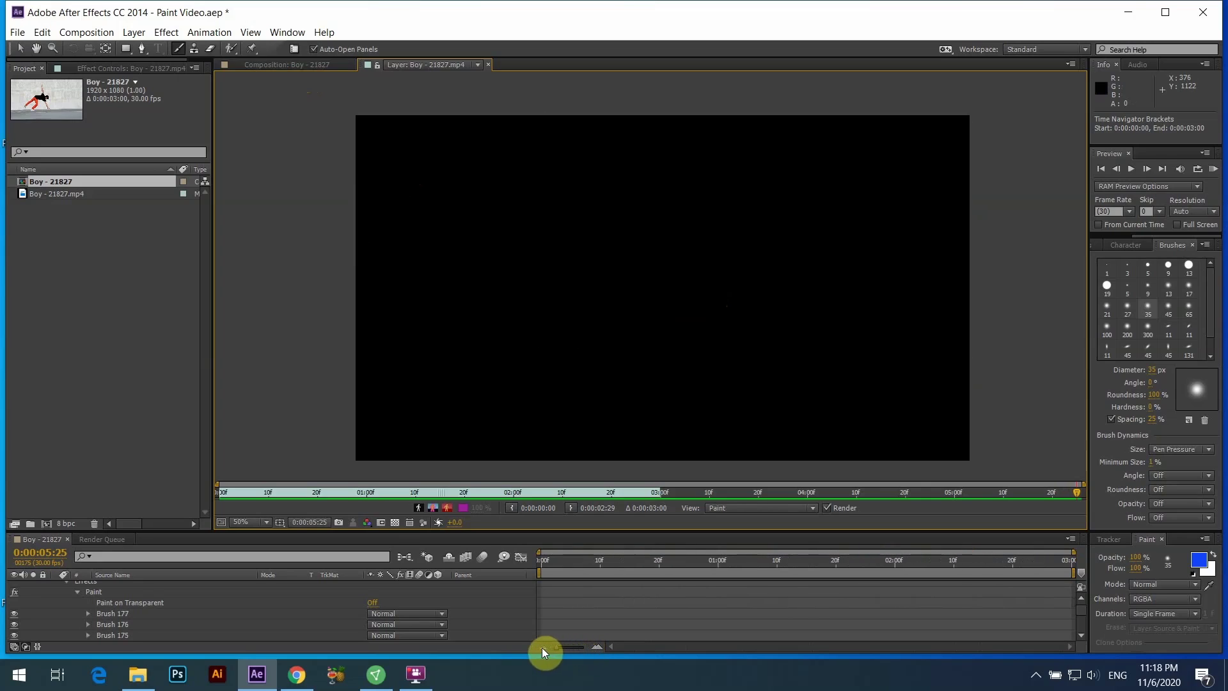
{"action": "scroll", "coordinate": [557, 614], "scroll_direction": "up", "scroll_amount": 2}
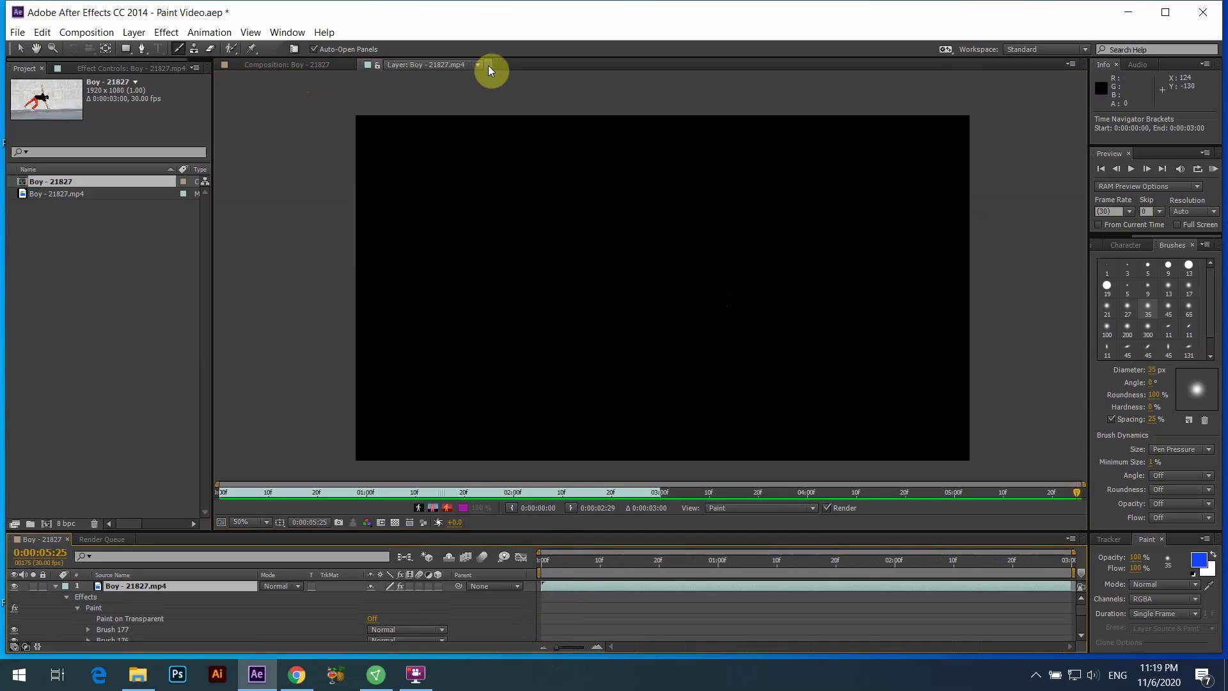
{"action": "left_click", "coordinate": [489, 64]}
{"action": "left_click", "coordinate": [559, 559]}
{"action": "left_click_drag", "start_coordinate": [559, 559], "coordinate": [503, 565]}
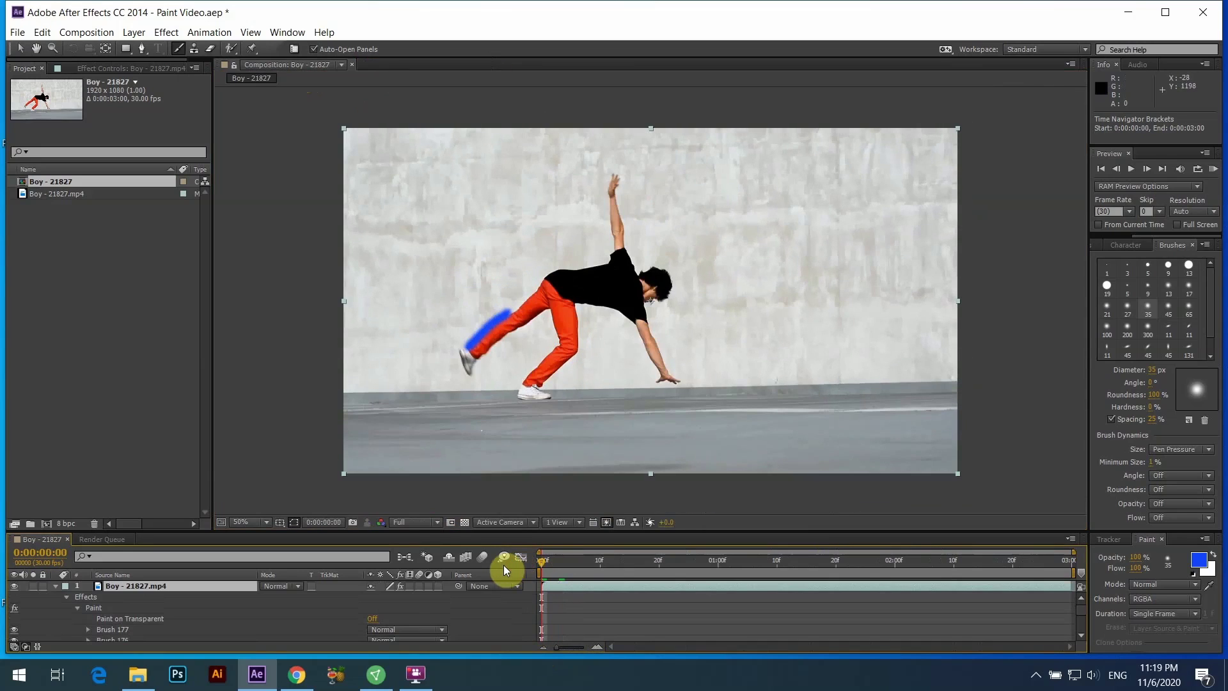
- RAM-preview the composition and scrub through it to examine the blue strokes travelling around the dancer
{"action": "key", "text": "KP_0"}
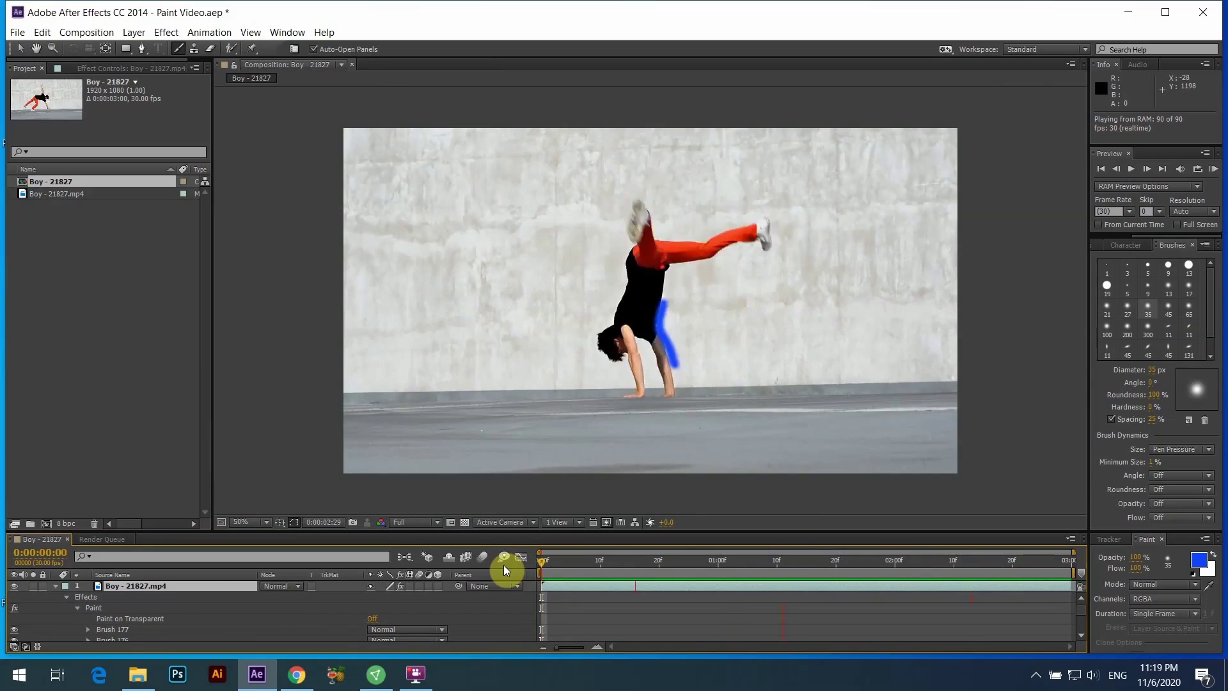
{"action": "left_click", "coordinate": [545, 559]}
{"action": "left_click_drag", "start_coordinate": [540, 562], "coordinate": [629, 555]}
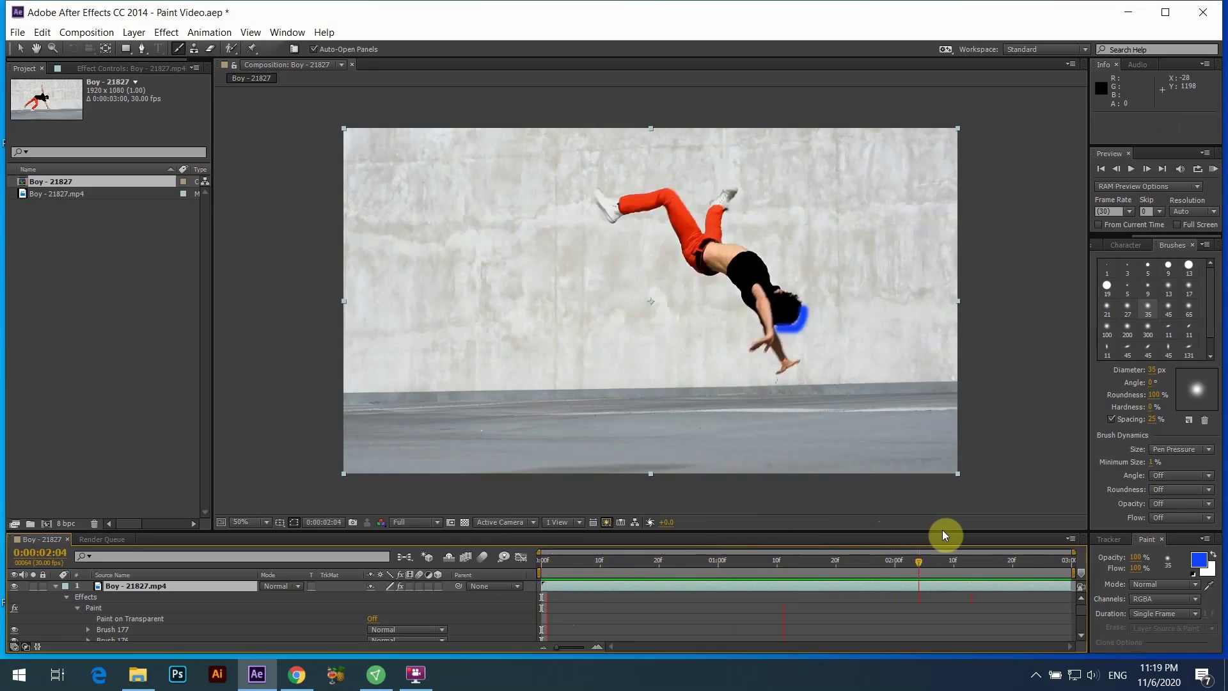
{"action": "left_click_drag", "start_coordinate": [1075, 543], "coordinate": [928, 547]}
{"action": "left_click_drag", "start_coordinate": [759, 568], "coordinate": [674, 578]}
{"action": "left_click_drag", "start_coordinate": [600, 595], "coordinate": [711, 564]}
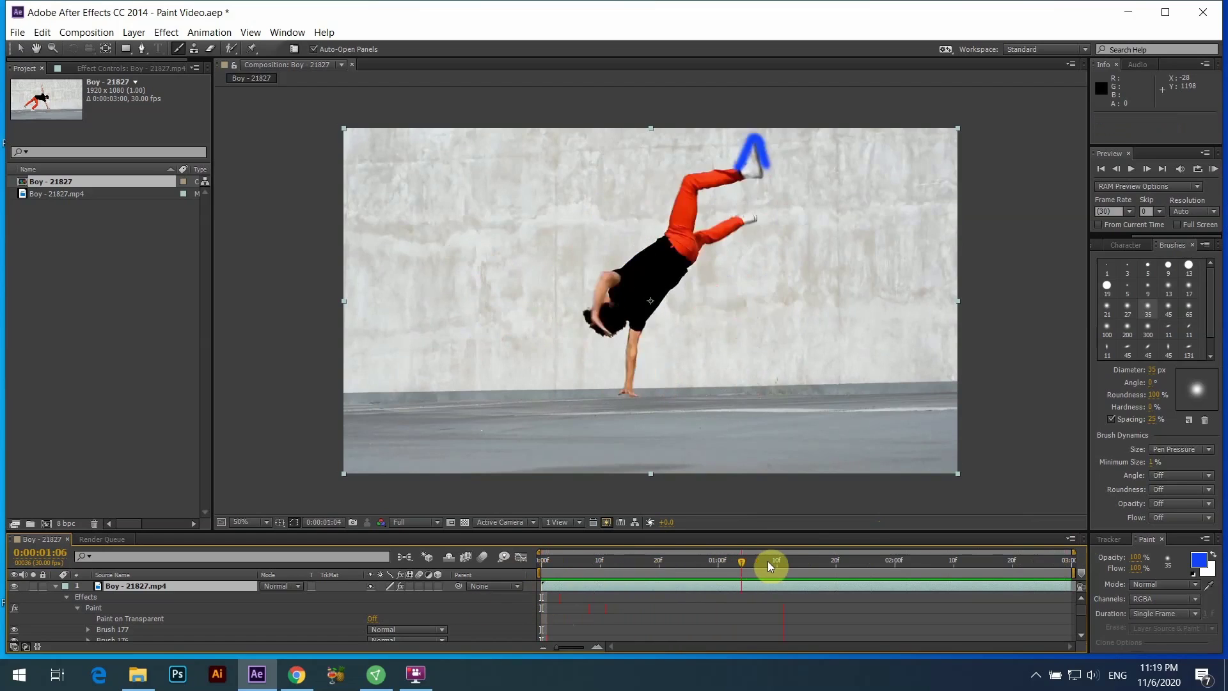
{"action": "left_click_drag", "start_coordinate": [879, 562], "coordinate": [1022, 570]}
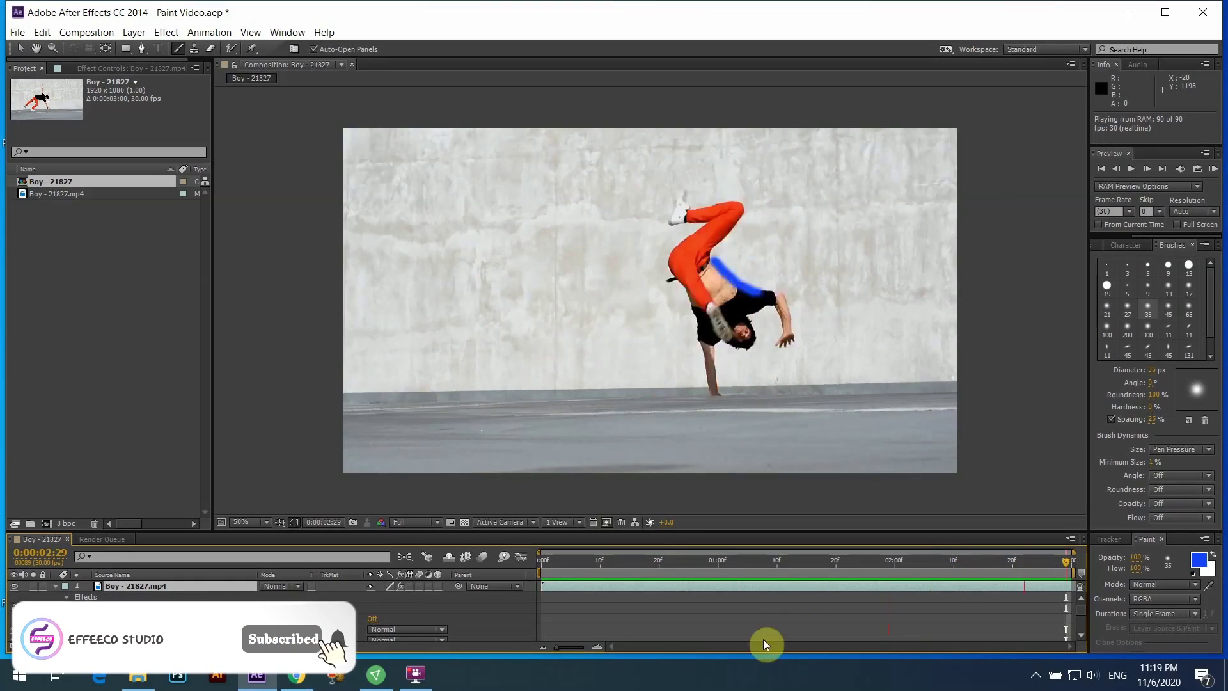
{"action": "left_click", "coordinate": [565, 558]}
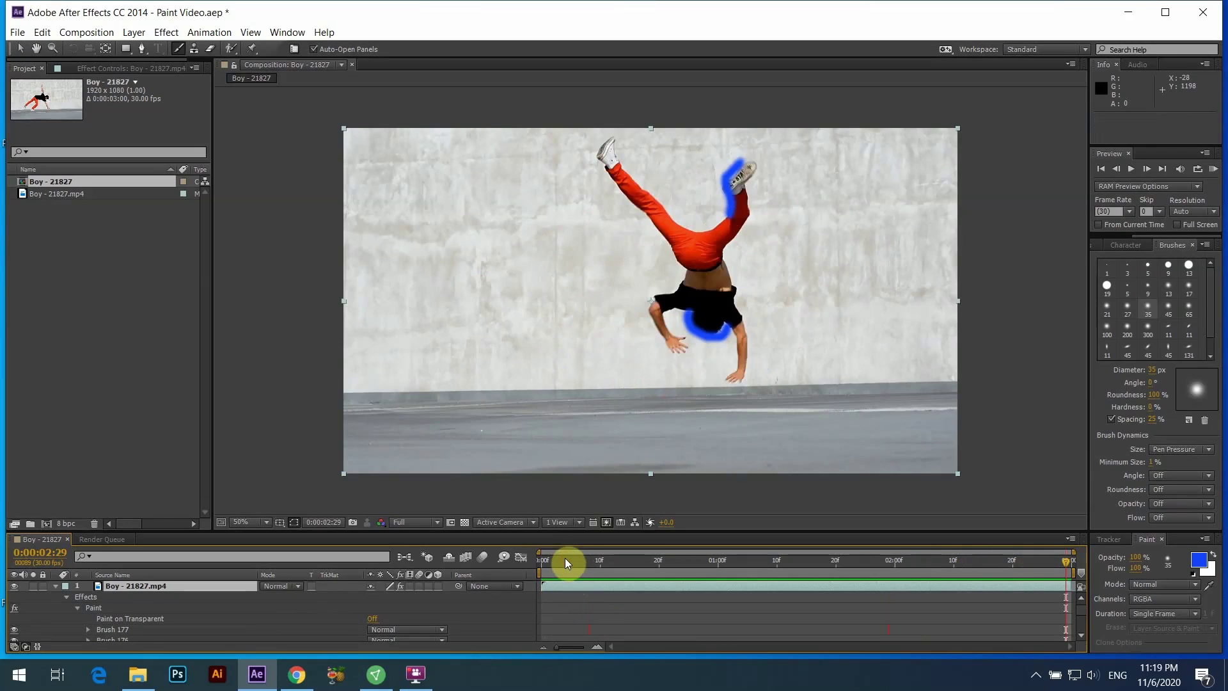